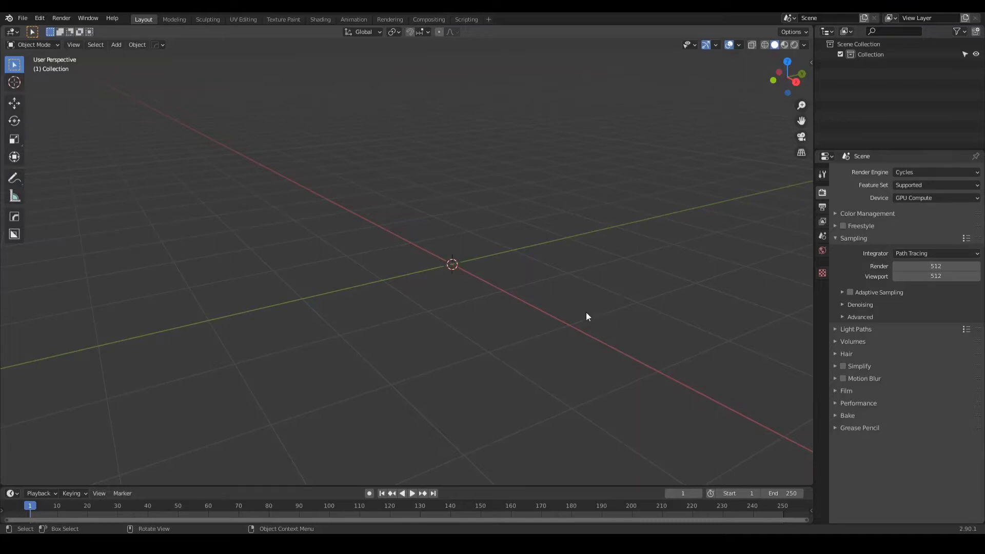
Step: Switch to the tree add-on's download web page, then expand and collapse the community profile card
middle_drag(506, 285, 515, 286)
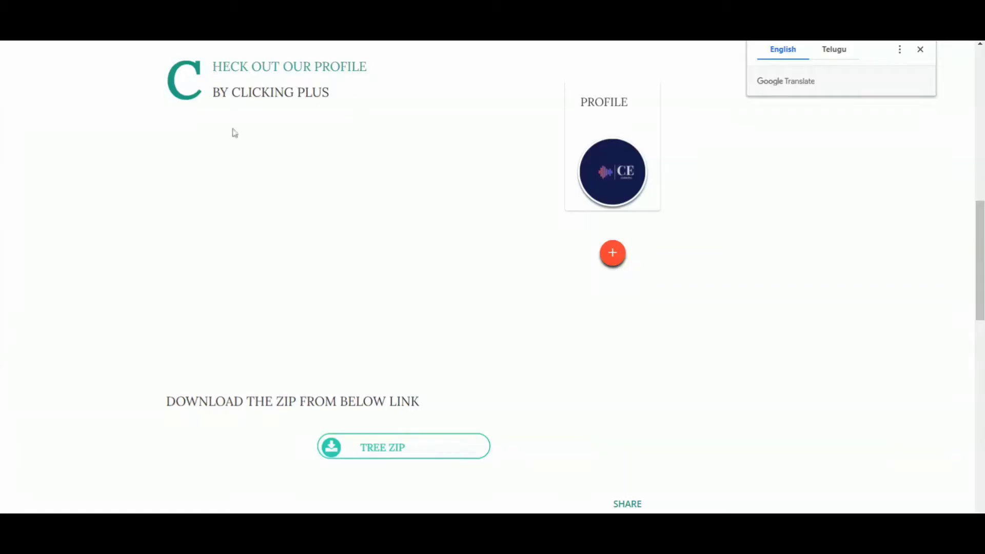
click(611, 260)
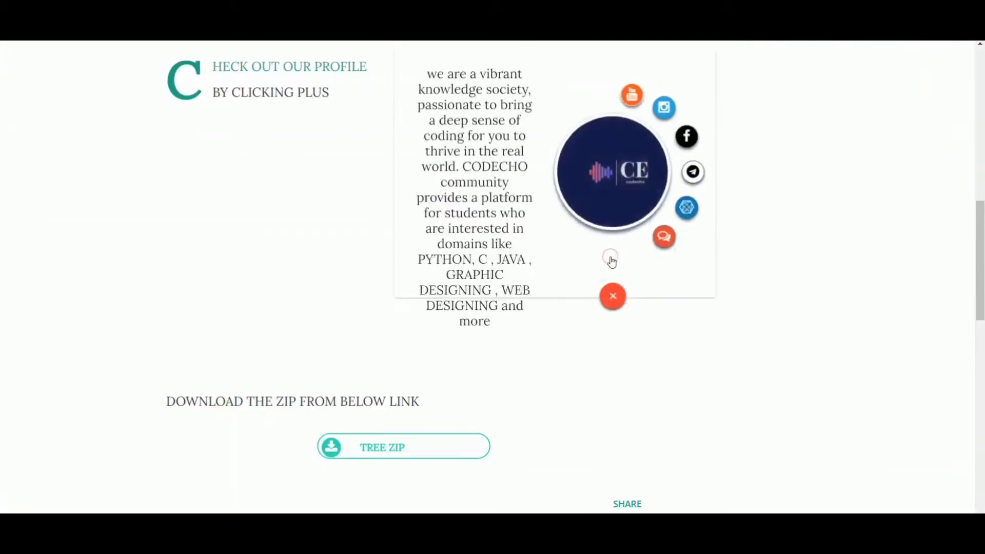
click(613, 297)
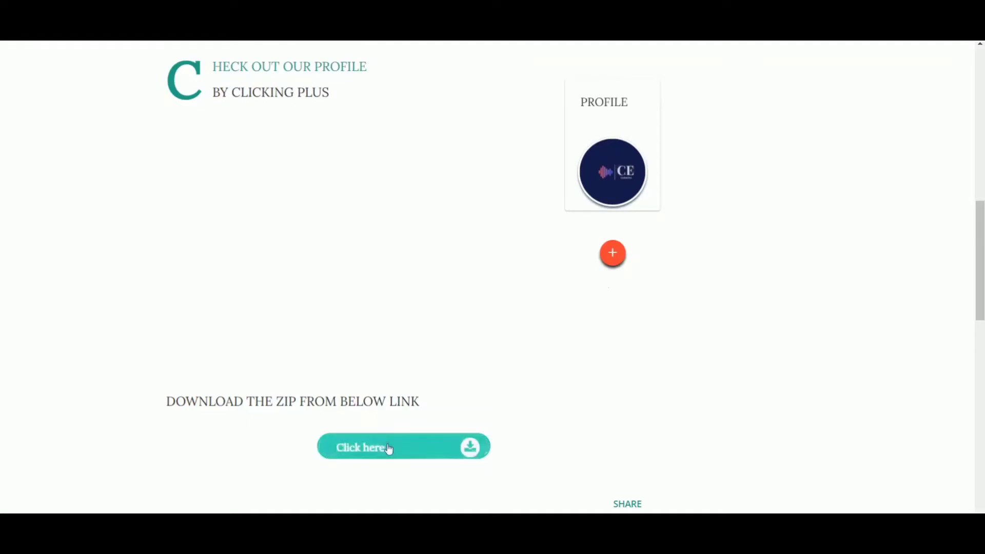
Step: Follow the Tree Zip link, request the modular_tree-blender_28.zip download and enter the download code
click(388, 448)
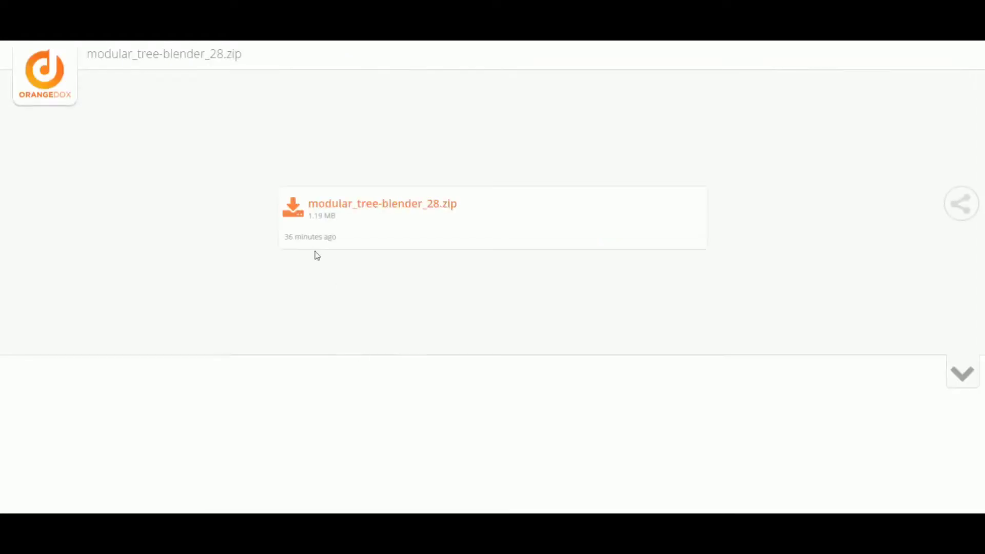
click(295, 211)
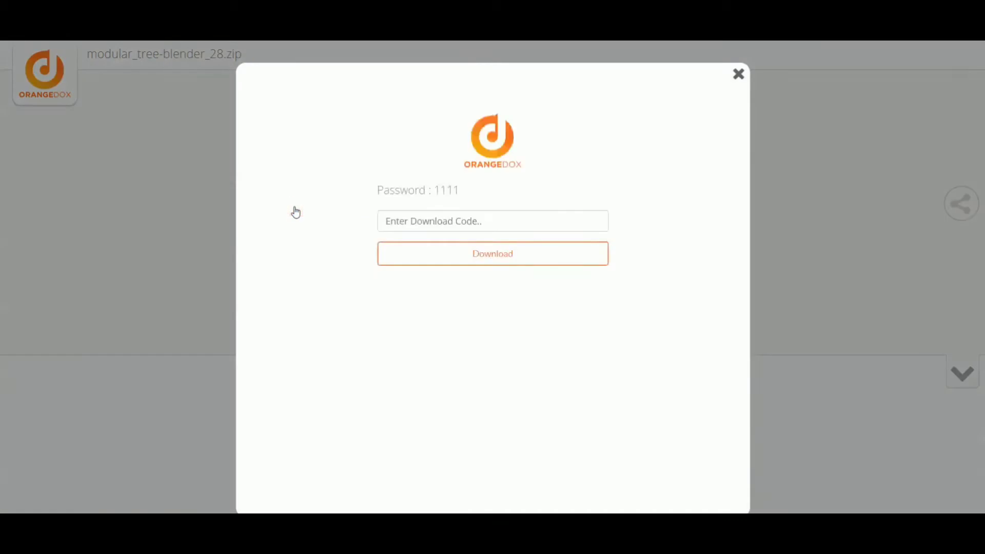
click(438, 216)
text(1111)
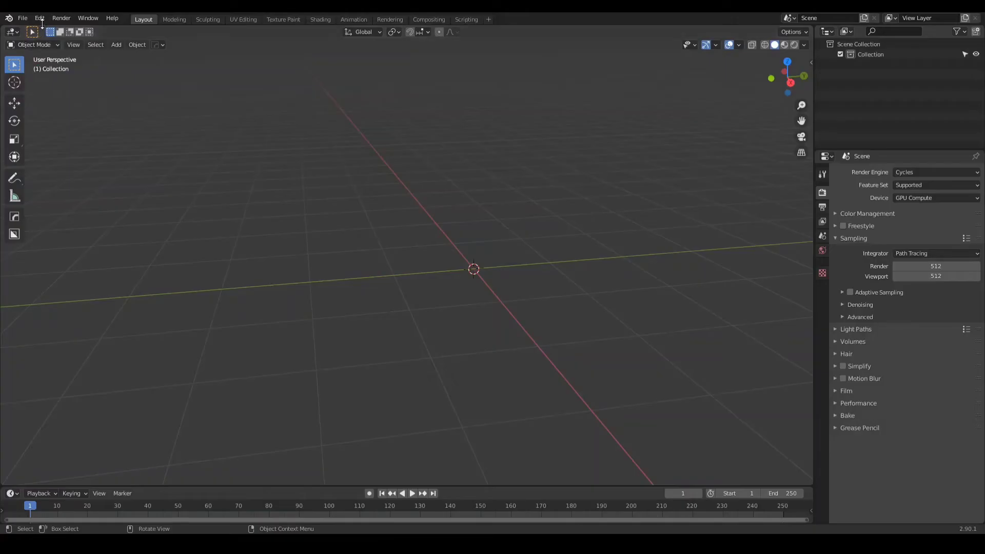
Step: Switch to Blender and search the add-on preferences for "mtree", then close the preferences
click(38, 17)
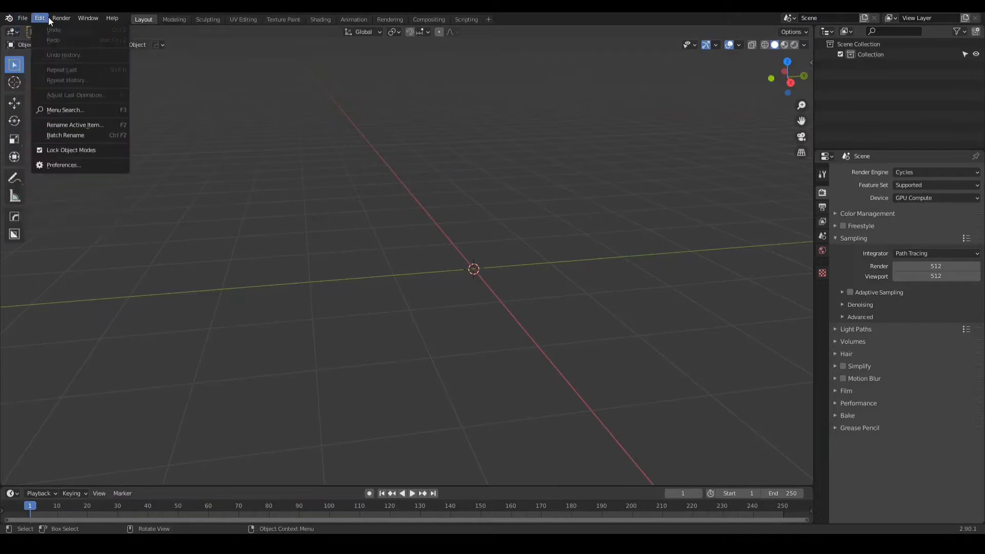
click(62, 164)
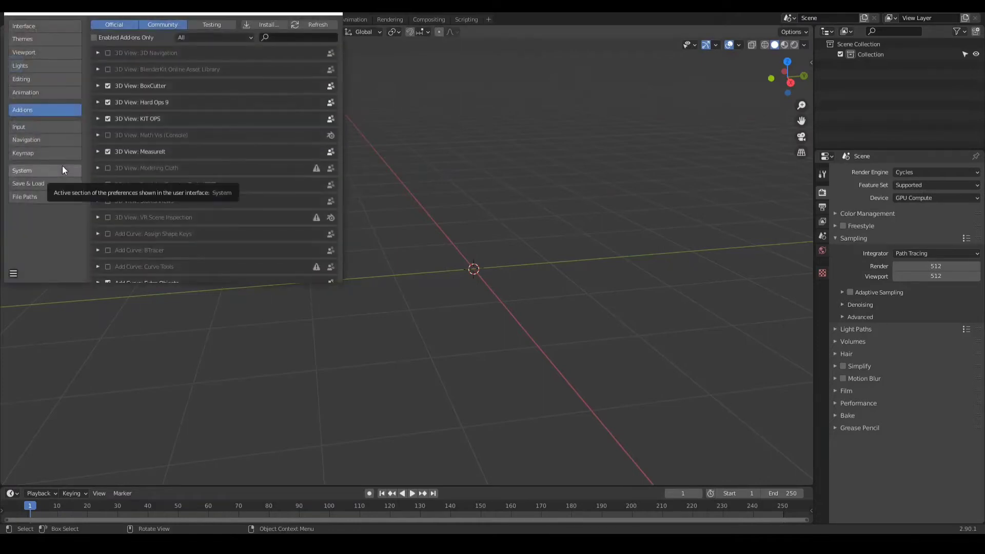
click(281, 39)
text(mtree)
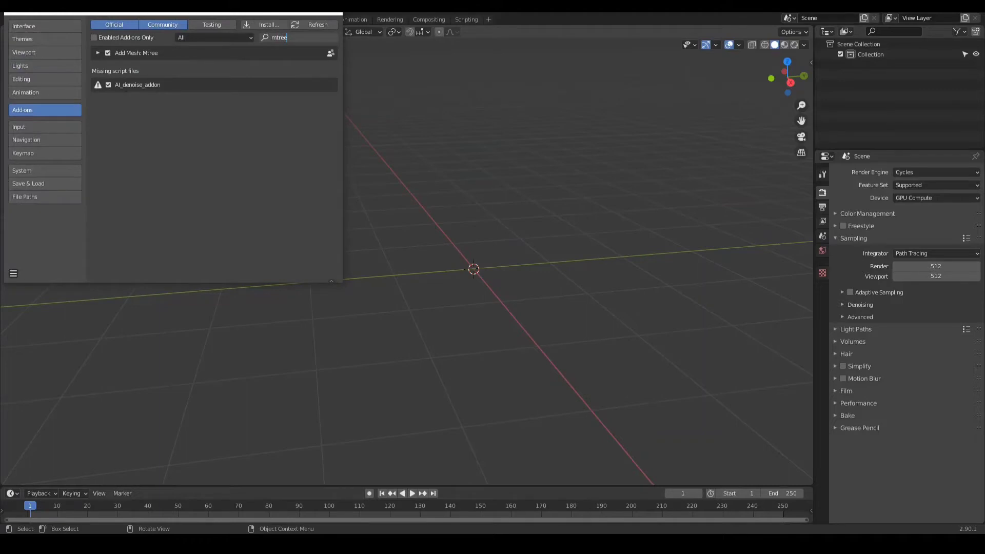
click(331, 14)
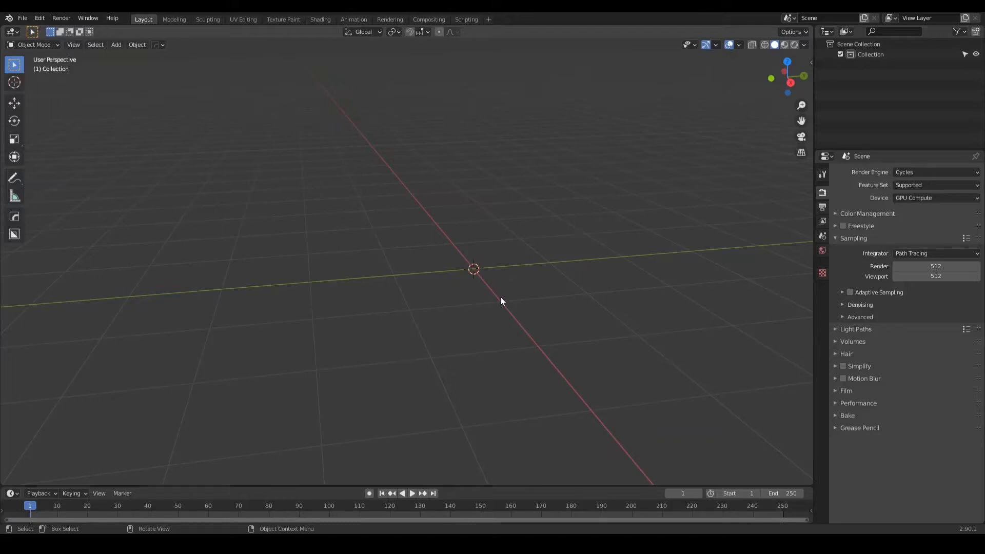
Step: Split the 3D viewport into two side-by-side areas and make the new area an Mtree Node Tree editor
middle_drag(463, 262, 453, 263)
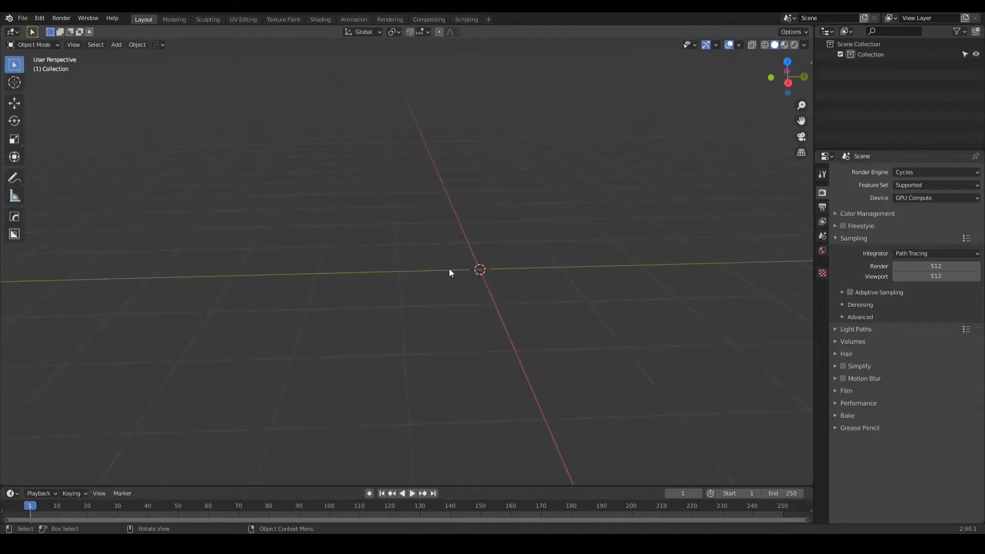
middle_drag(442, 311, 453, 309)
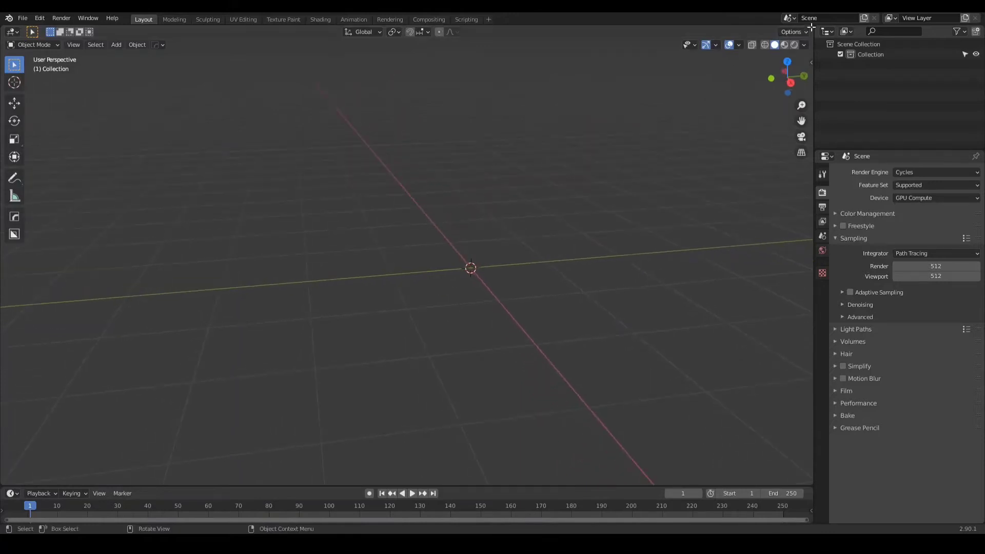
drag(809, 28, 475, 98)
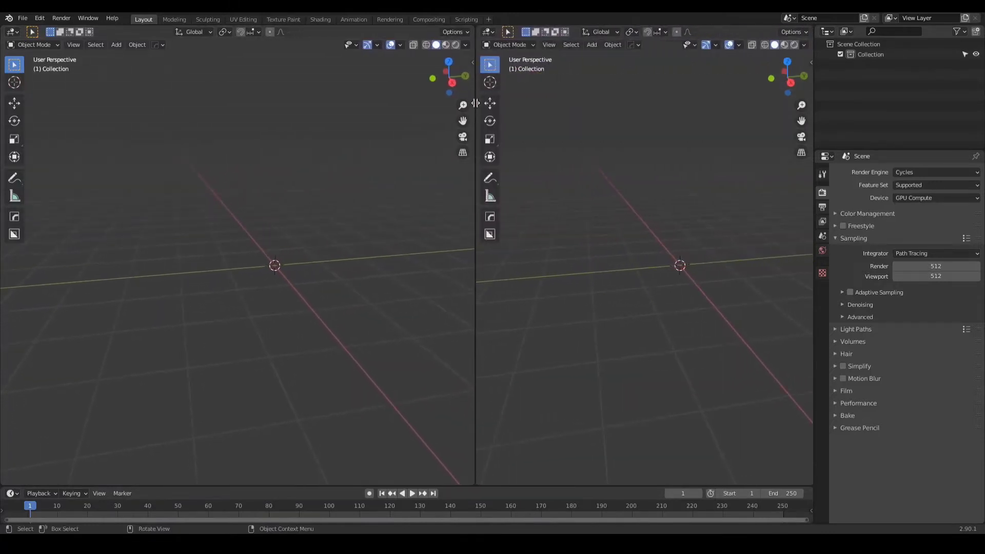
click(487, 31)
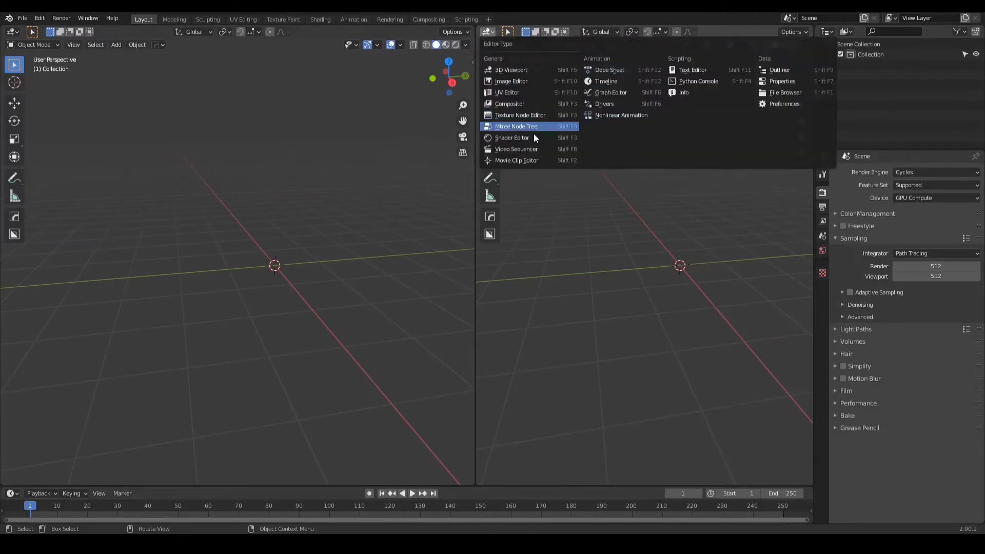
click(519, 128)
key(n)
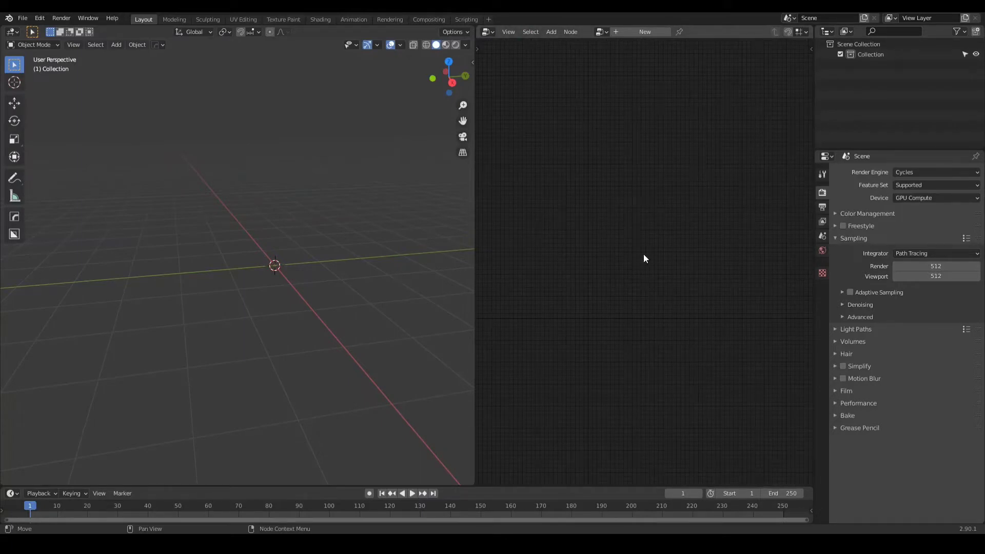
Step: Create a new Mtree node tree and name it robinia_pseudacacia
click(602, 32)
click(603, 34)
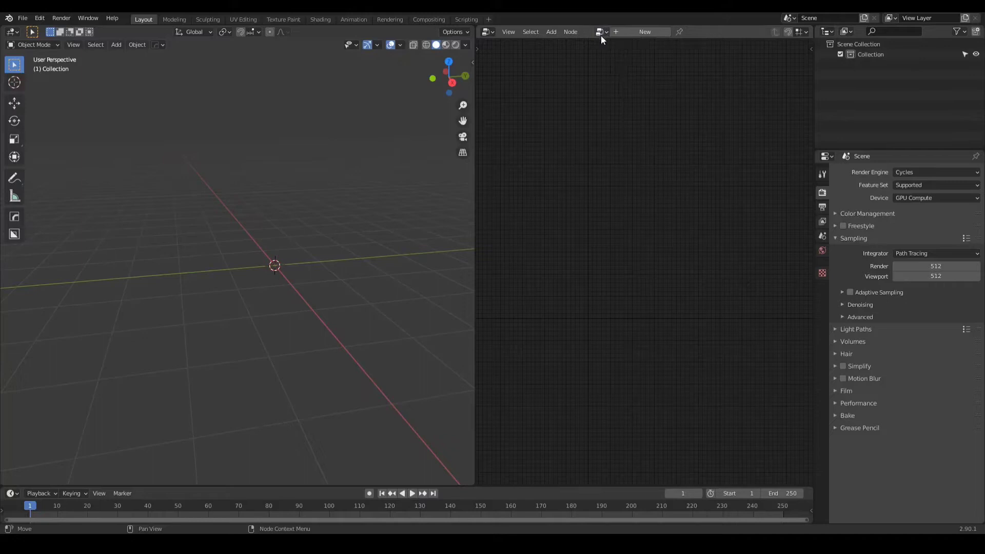
click(637, 32)
text(robinia_p)
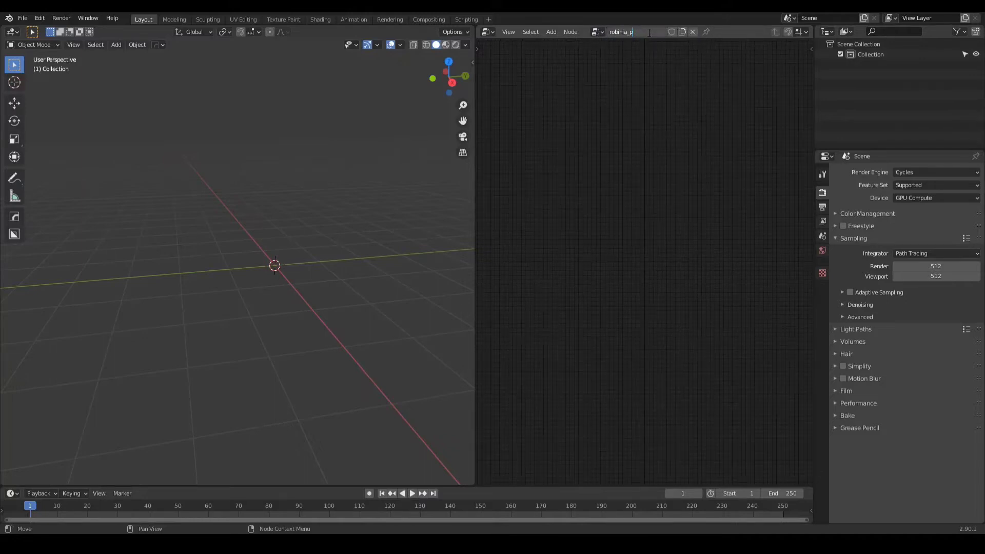
text(p)
key(BackSpace)
text(seudacacia)
key(Return)
Step: Examine the Robinia pseudacacia reference board for the tree's height, crown shape, bare branching, bark and leaves
right_drag(984, 308, 380, 250)
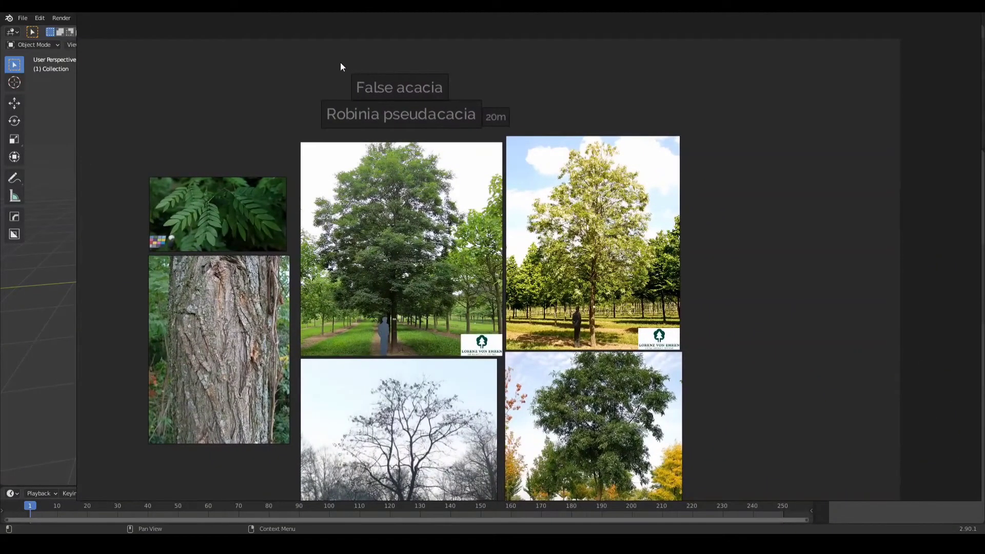
scroll(335, 79, up, 3)
scroll(533, 86, down, 4)
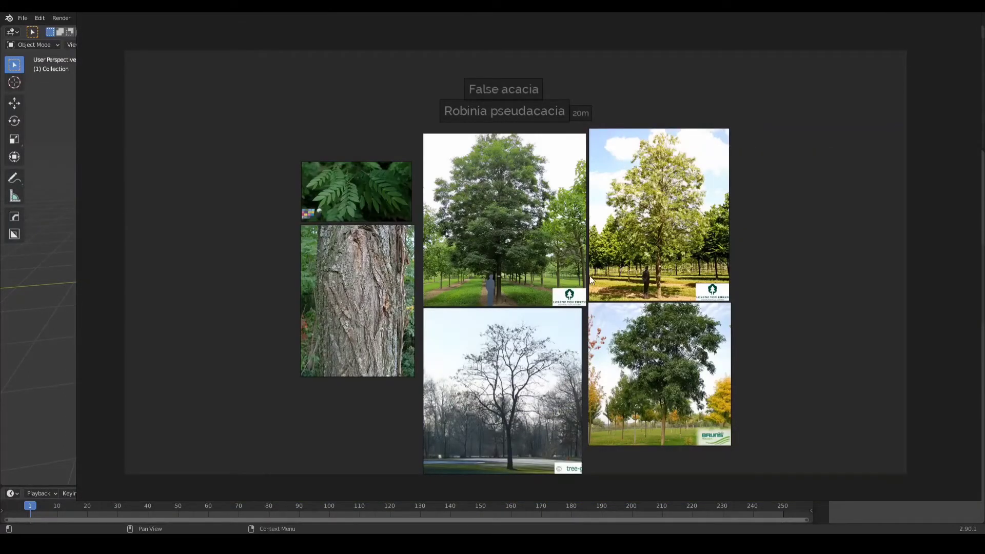
scroll(481, 173, down, 1)
scroll(519, 328, up, 1)
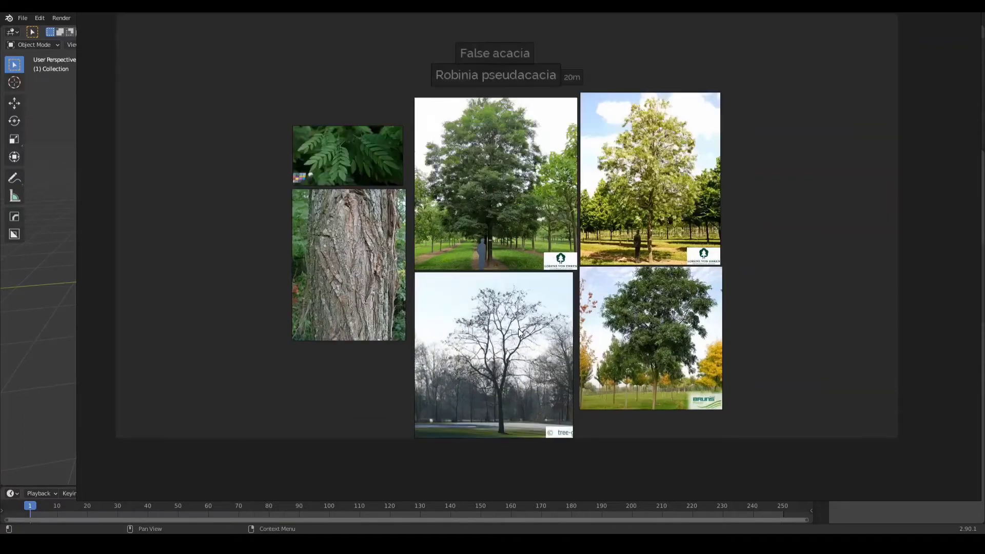
scroll(519, 332, up, 1)
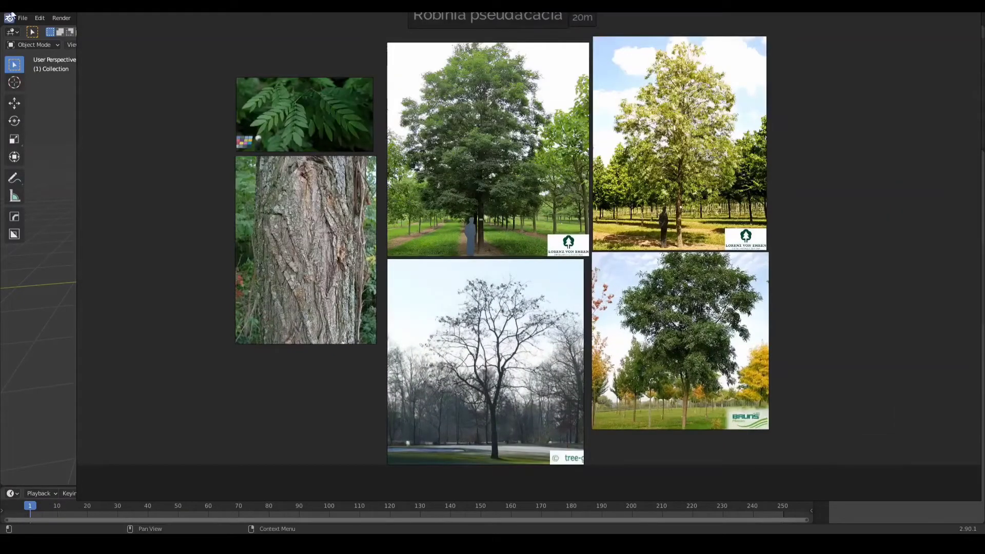
scroll(697, 210, up, 3)
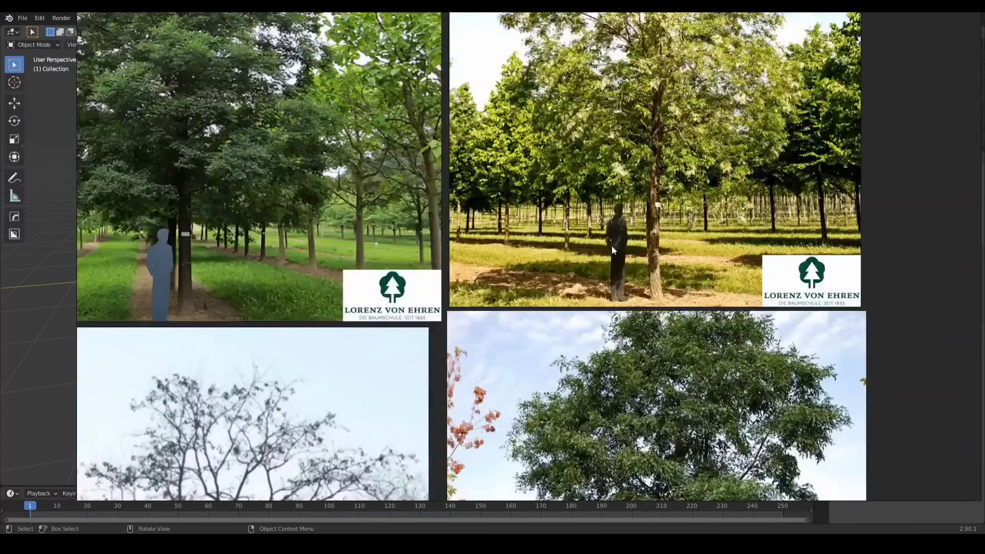
scroll(613, 249, down, 2)
scroll(424, 364, down, 1)
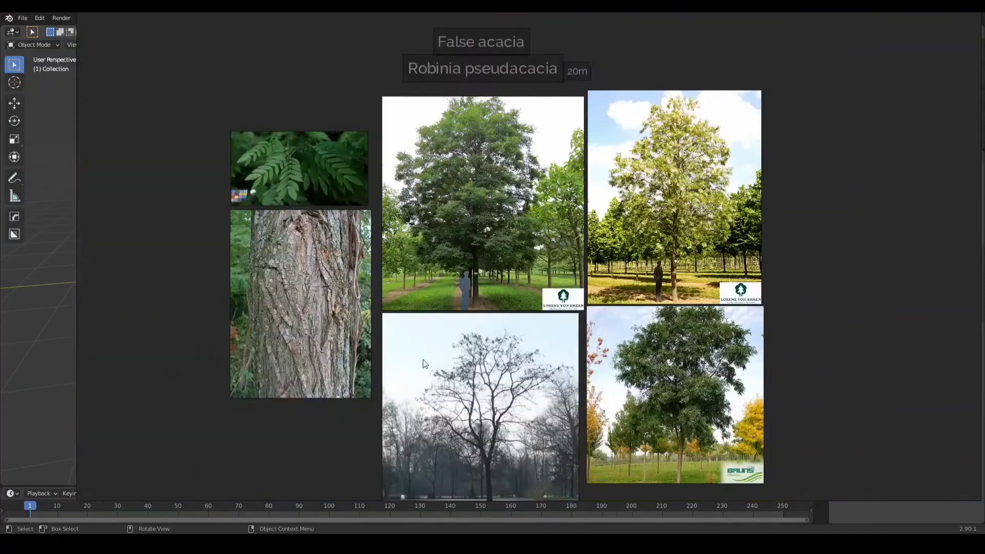
scroll(290, 205, up, 2)
scroll(299, 257, down, 2)
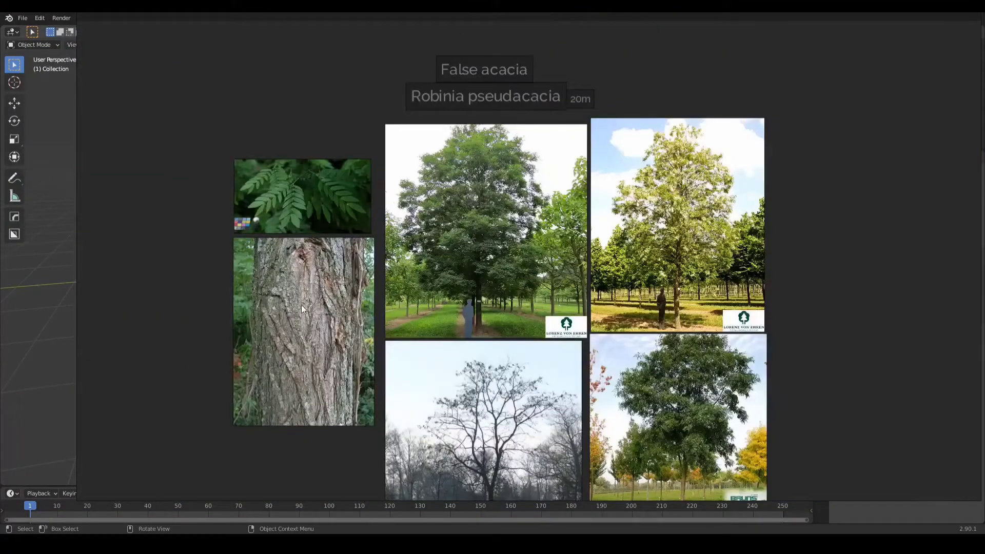
scroll(320, 146, down, 1)
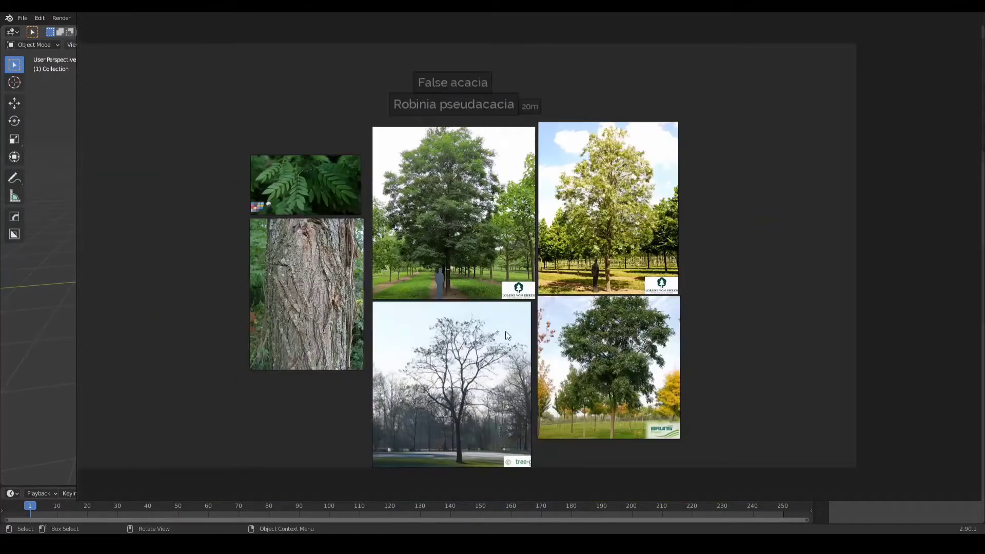
scroll(506, 331, up, 2)
scroll(427, 297, down, 2)
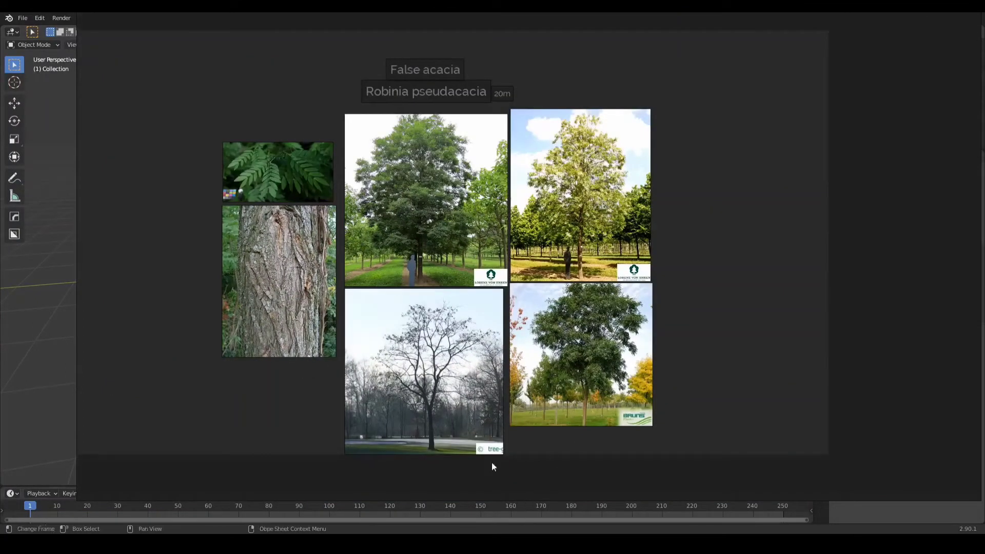
scroll(476, 170, up, 1)
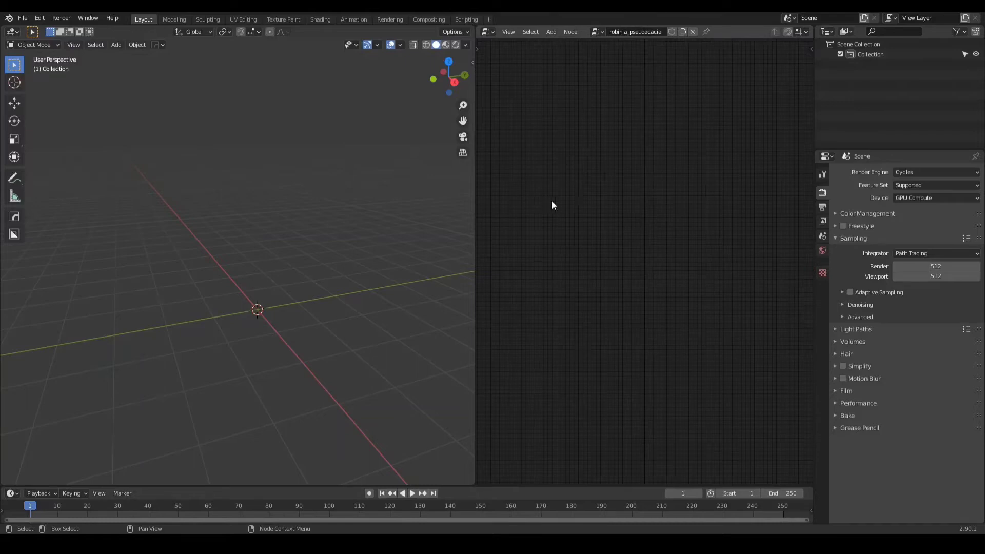
Step: Add a Trunk Node to the empty robinia_pseudacacia node tree
key(shift+a)
mouse_move(523, 210)
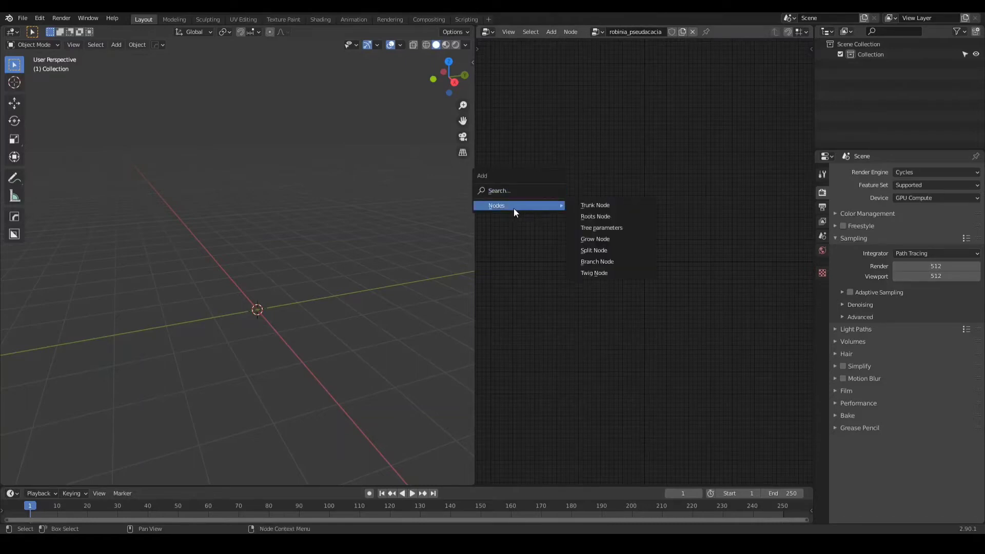
click(582, 208)
click(543, 200)
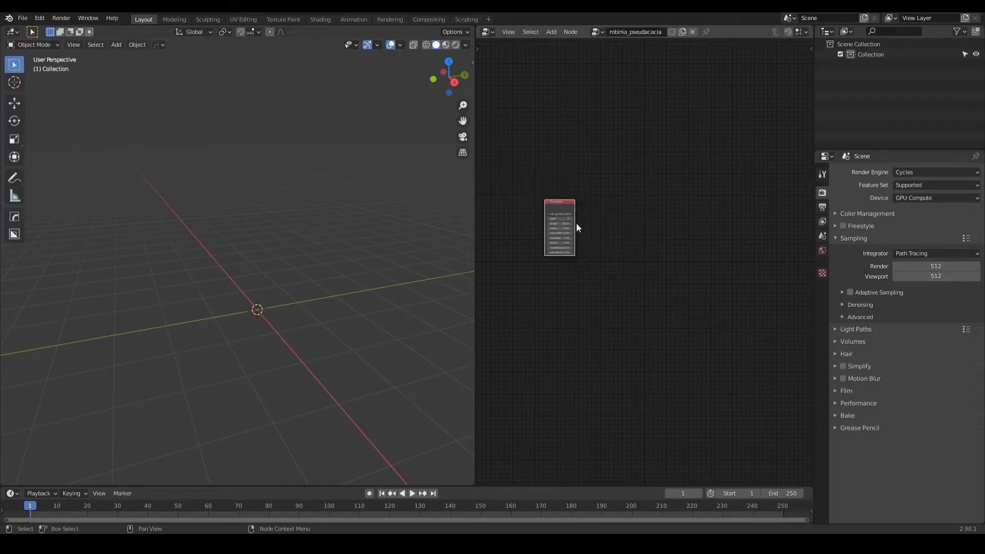
scroll(590, 233, up, 6)
scroll(500, 214, up, 2)
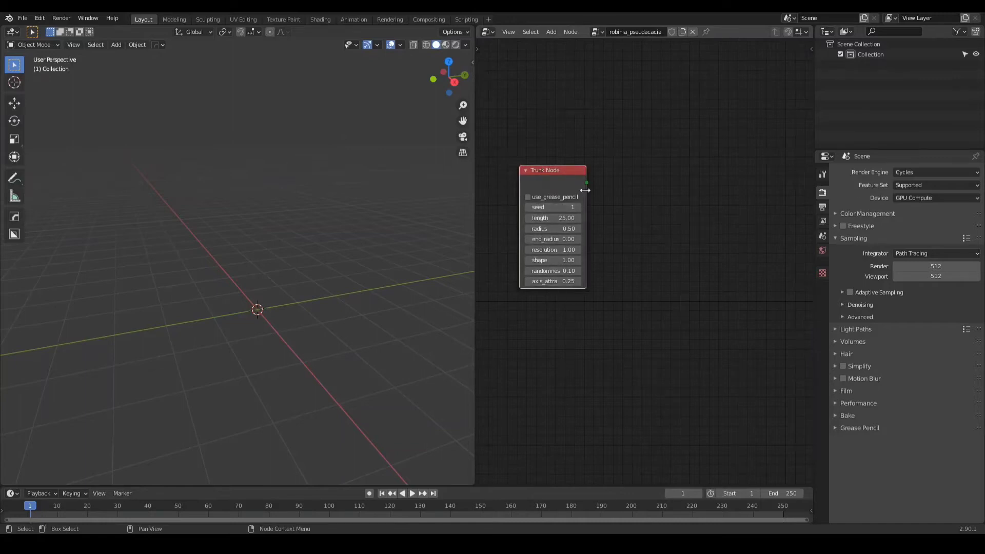
scroll(549, 223, down, 2)
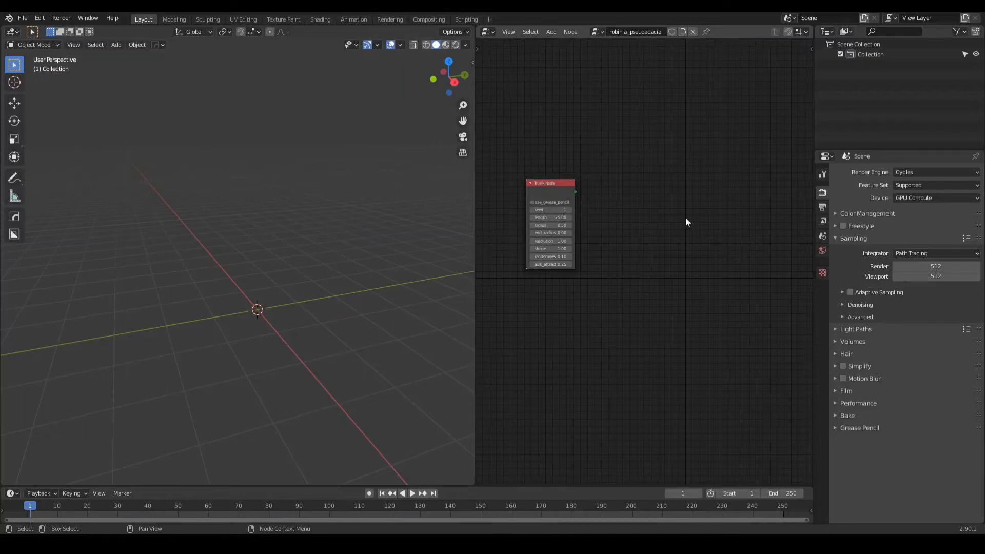
Step: Add a Tree parameters node to the right of the Trunk Node, leaving a gap between them
key(shift+a)
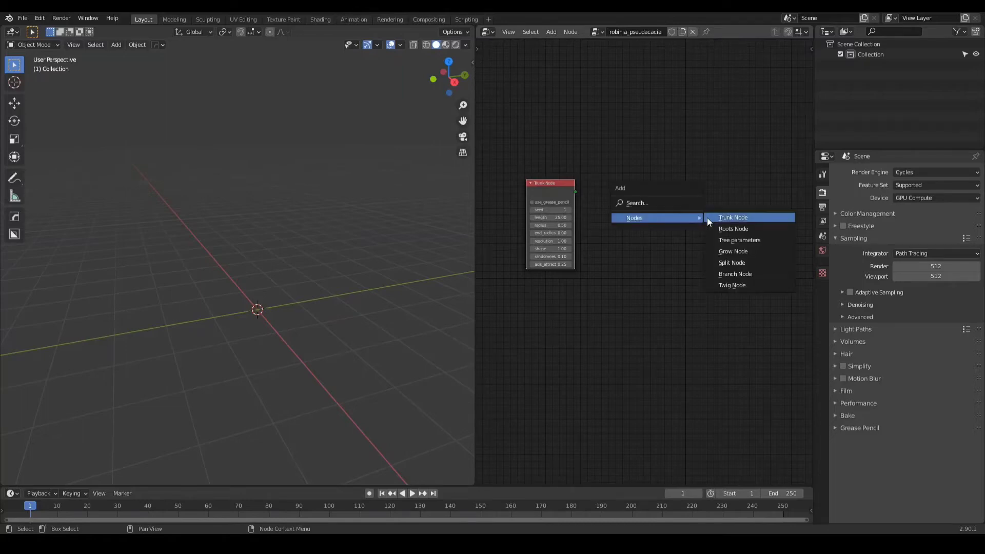
click(749, 240)
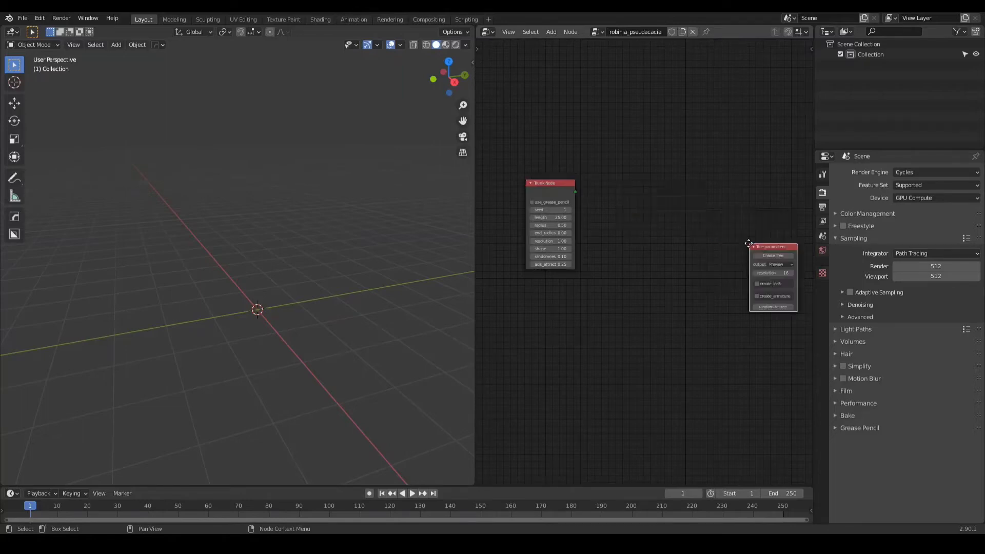
click(717, 184)
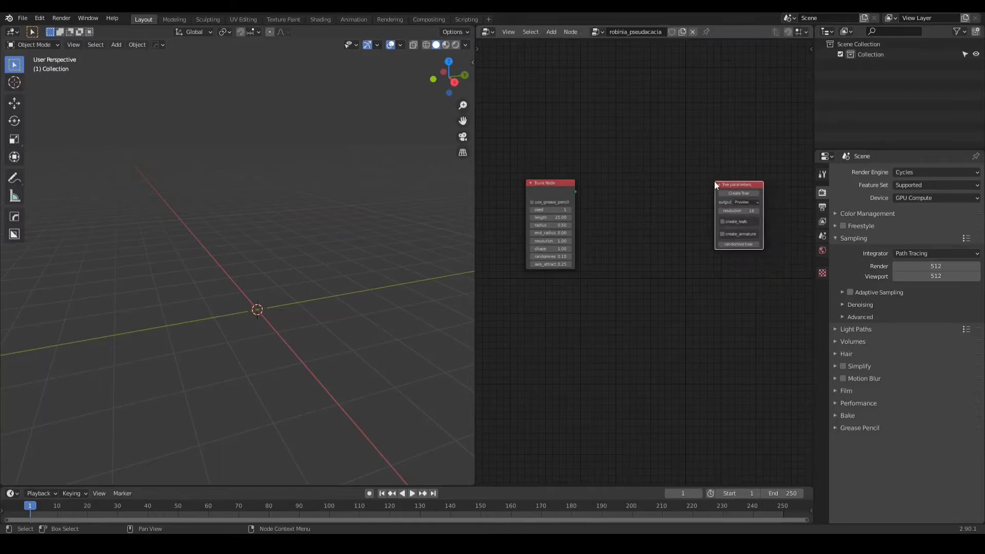
scroll(780, 205, up, 3)
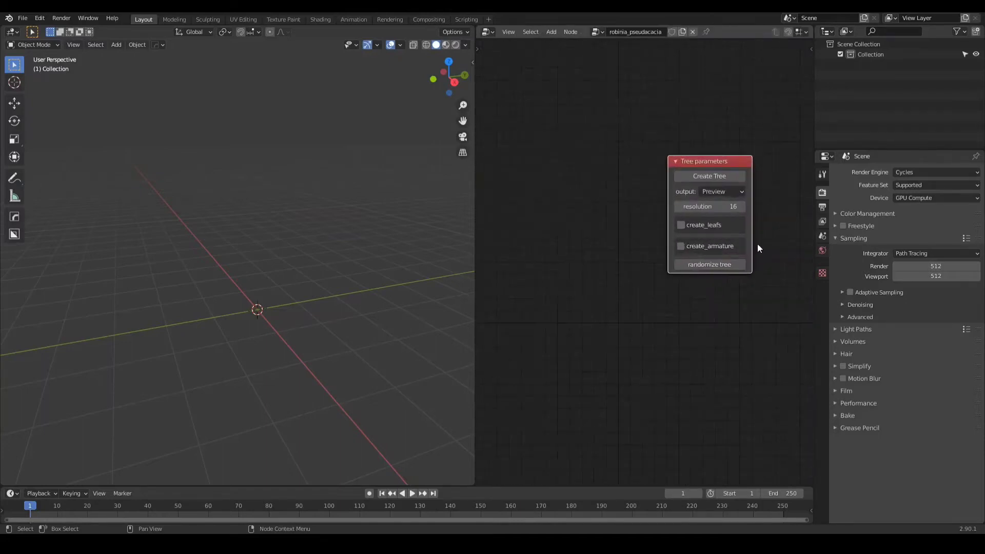
Step: Generate the tree from the Tree parameters node and view the whole trunk in the viewport
click(714, 180)
scroll(743, 190, down, 2)
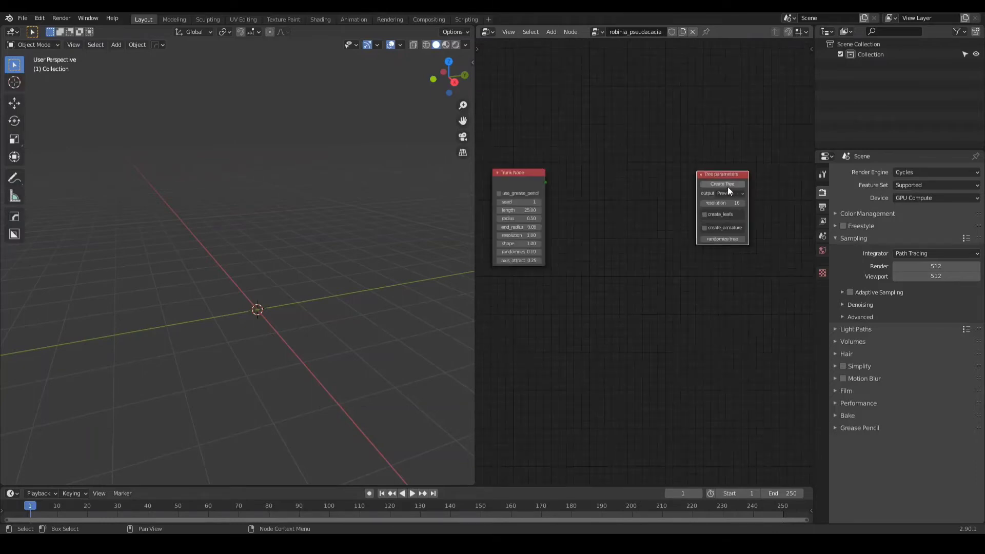
click(726, 185)
scroll(218, 372, down, 7)
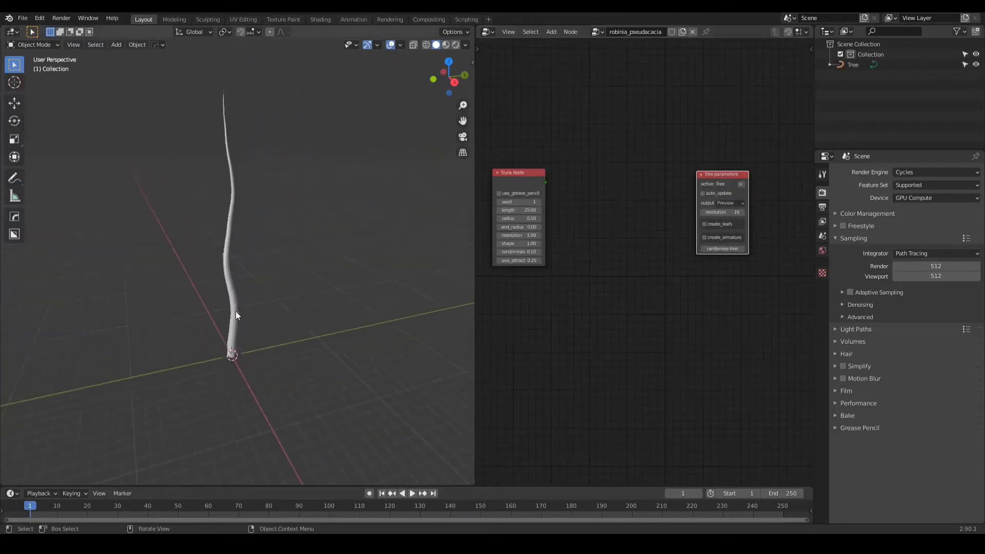
middle_drag(222, 278, 229, 248)
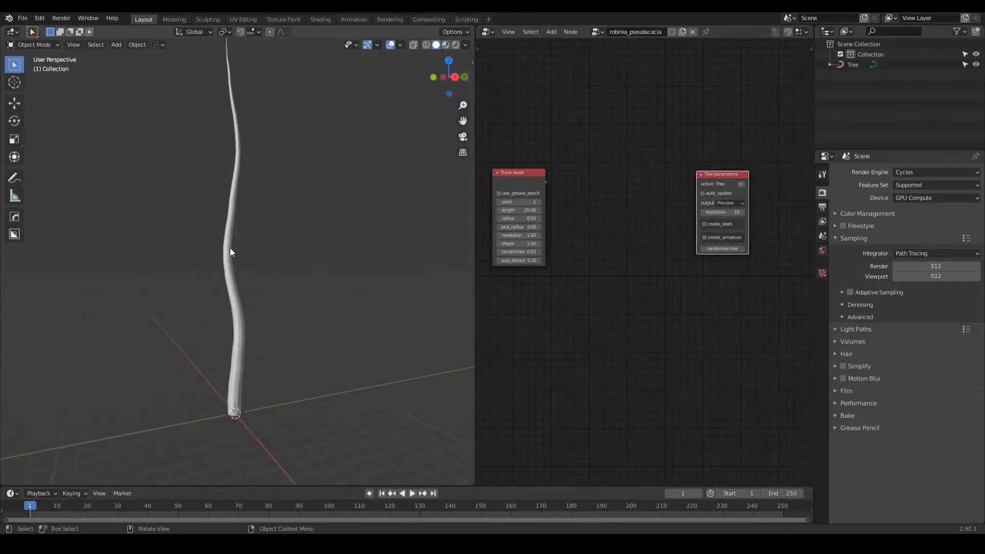
Step: Set the Trunk Node's length to 18.46 and update the tree
middle_drag(519, 185, 592, 199)
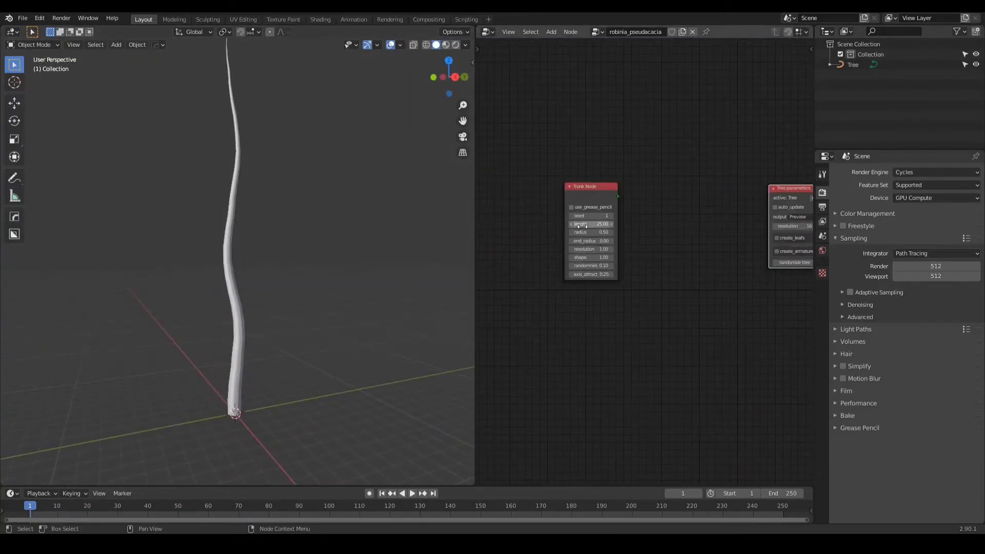
mouse_move(582, 225)
mouse_down()
mouse_move(564, 226)
mouse_move(585, 224)
mouse_up()
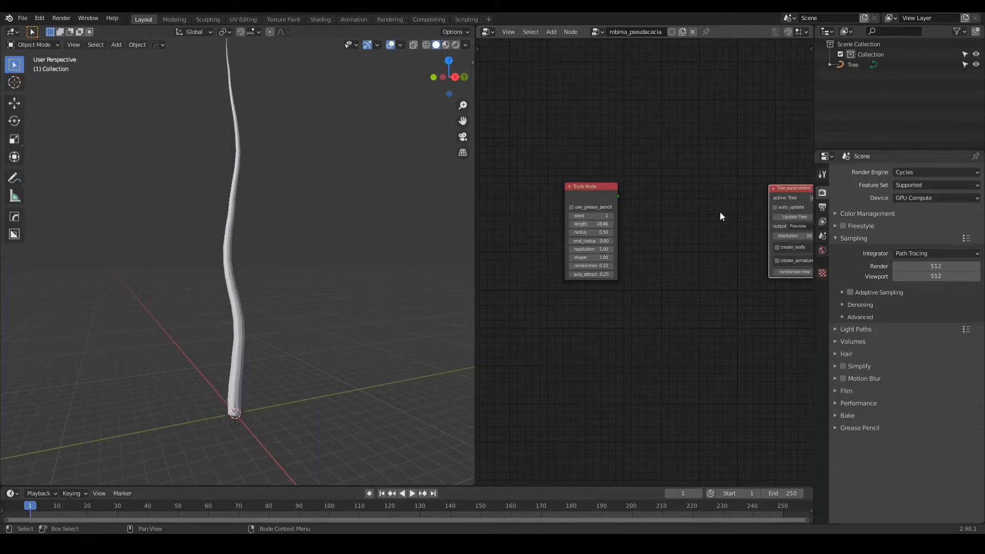
middle_drag(720, 216, 705, 217)
click(768, 217)
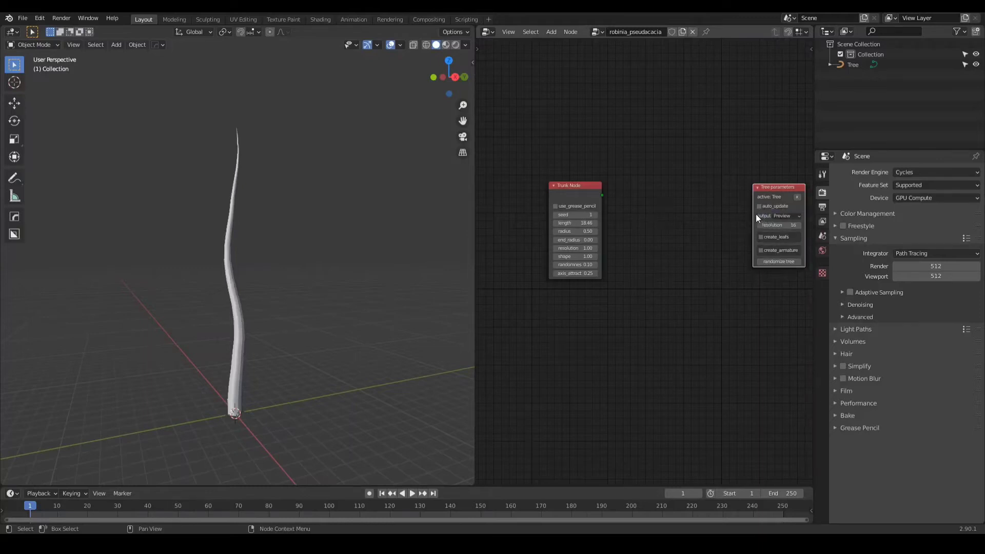
Step: Enable auto_update in the Tree parameters node and set the Trunk Node's length to 18.43
click(759, 206)
scroll(781, 209, up, 3)
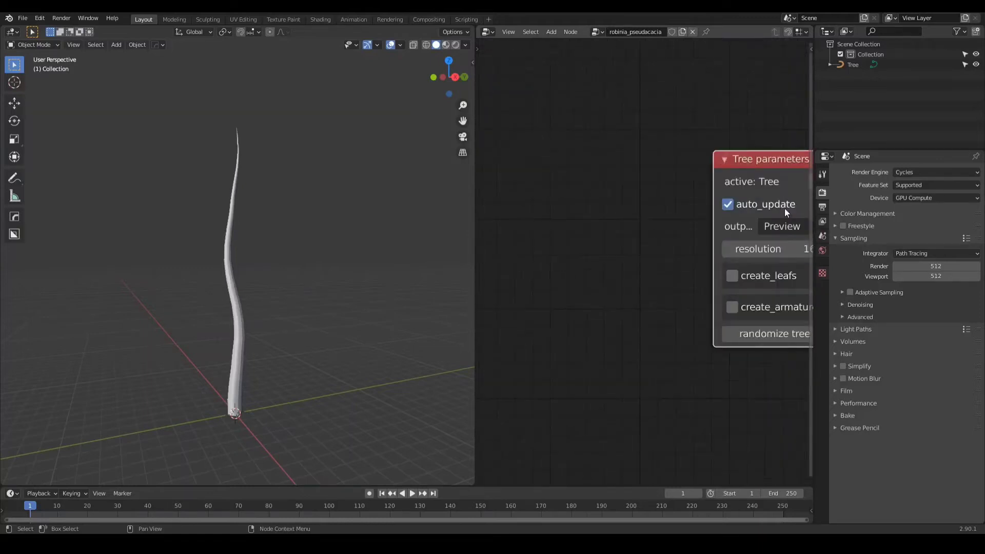
scroll(769, 206, down, 3)
mouse_move(547, 221)
mouse_down()
mouse_move(572, 221)
mouse_move(508, 222)
mouse_move(580, 217)
mouse_move(551, 218)
mouse_move(572, 217)
mouse_move(564, 218)
mouse_up()
scroll(549, 217, up, 1)
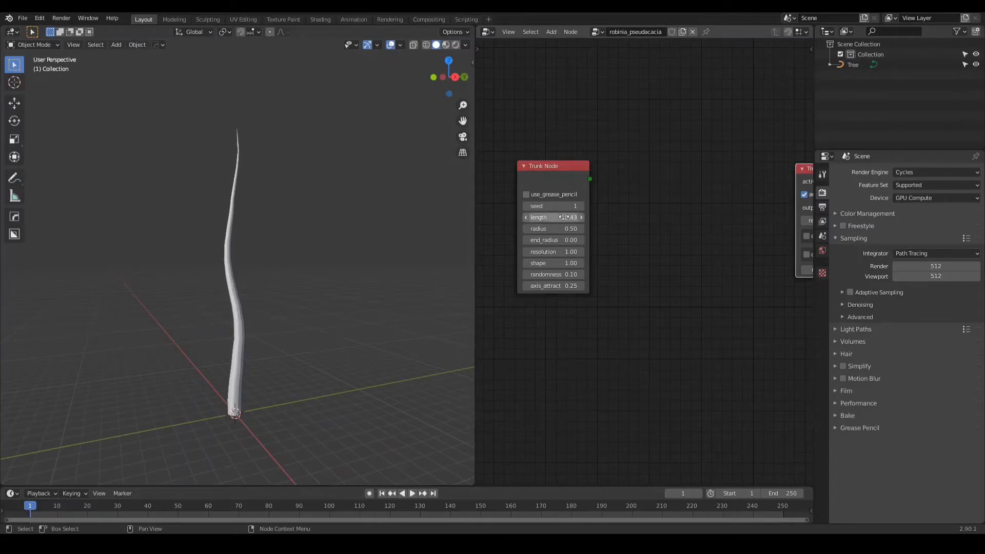
Step: Check the trunk object's dimensions in its transform properties against the Trunk Node's length setting
key(n)
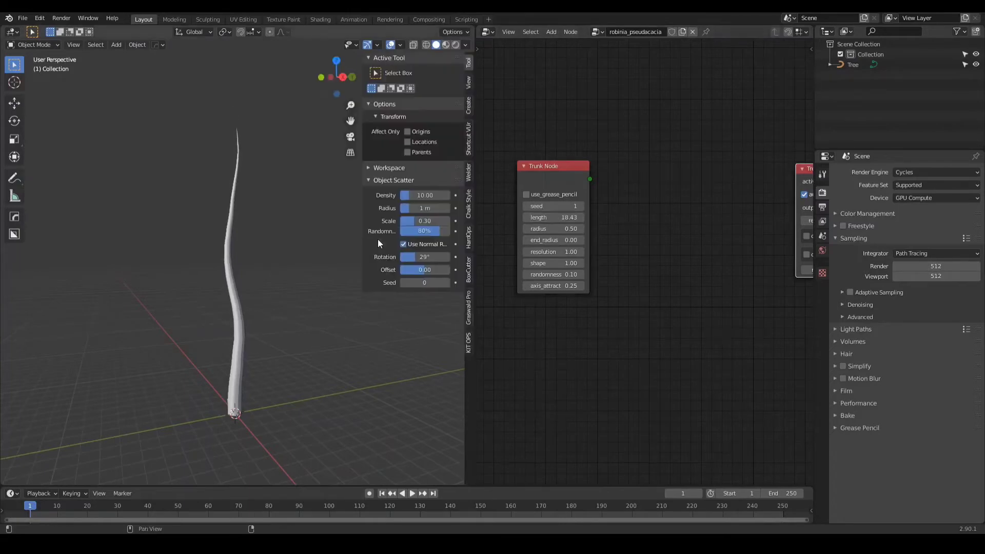
click(234, 238)
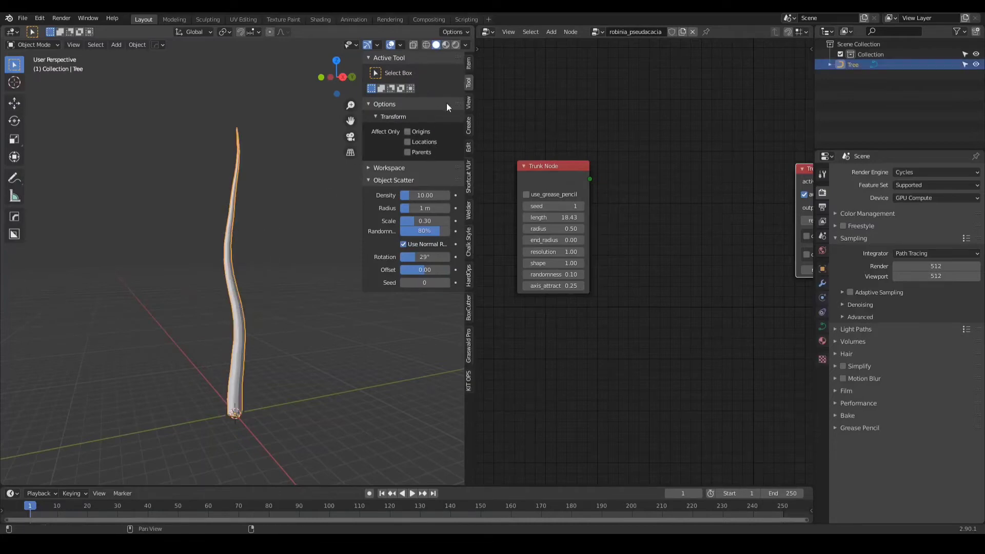
click(469, 63)
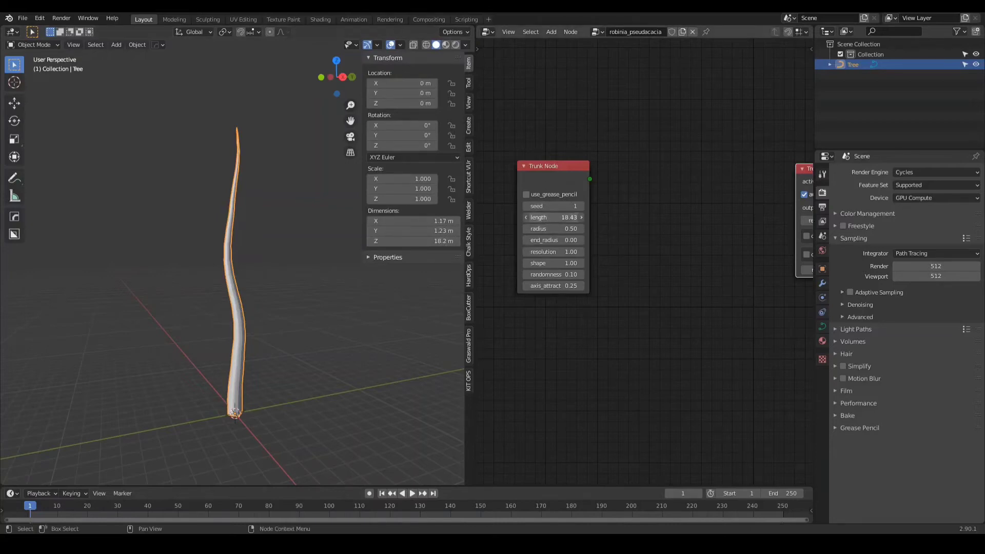
mouse_move(554, 217)
mouse_down()
mouse_move(574, 217)
mouse_move(554, 217)
mouse_up()
key(n)
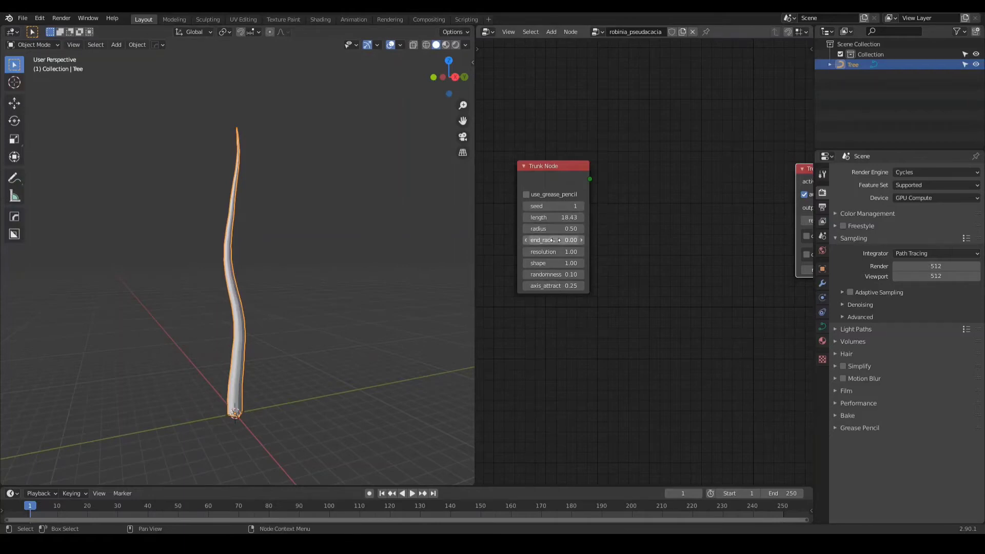
Step: Show the trunk in wireframe and set the Trunk Node's resolution to 2
mouse_move(555, 240)
mouse_down()
mouse_move(582, 240)
mouse_move(555, 240)
mouse_up()
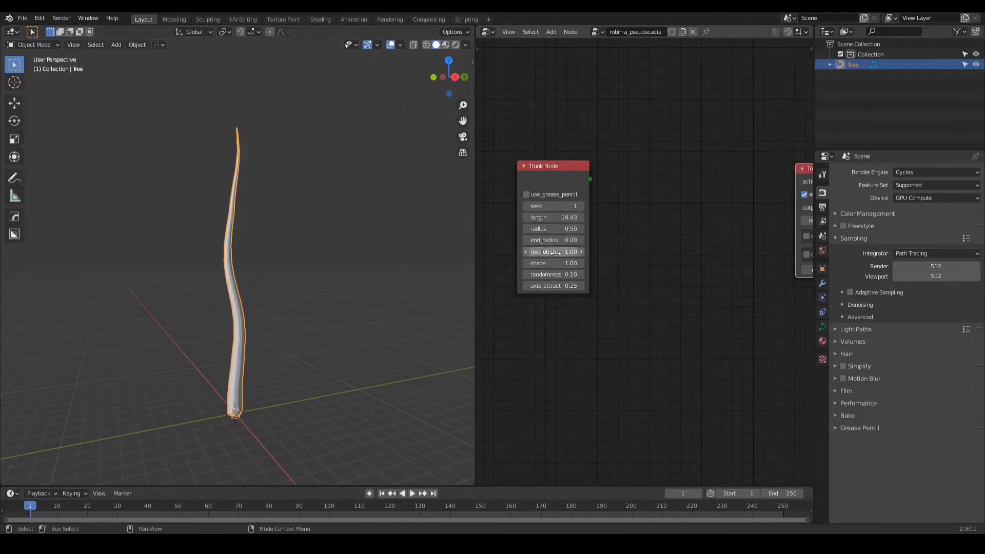
key(shift+z)
scroll(221, 427, up, 2)
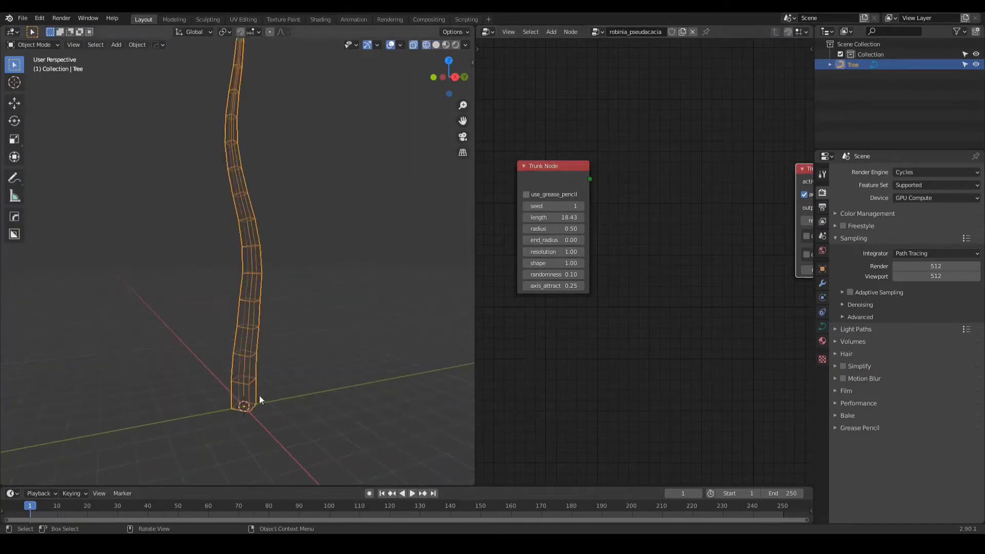
drag(544, 251, 598, 252)
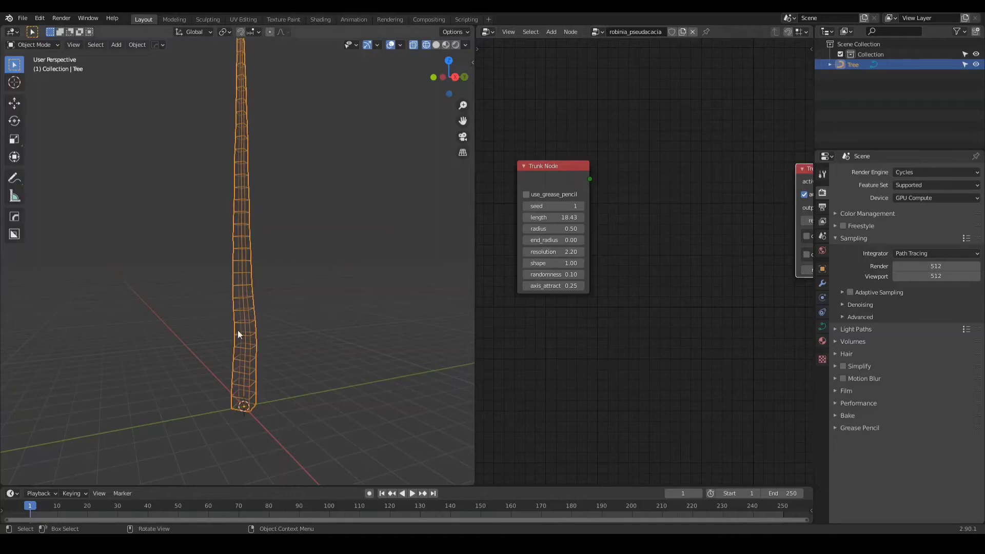
scroll(290, 424, down, 2)
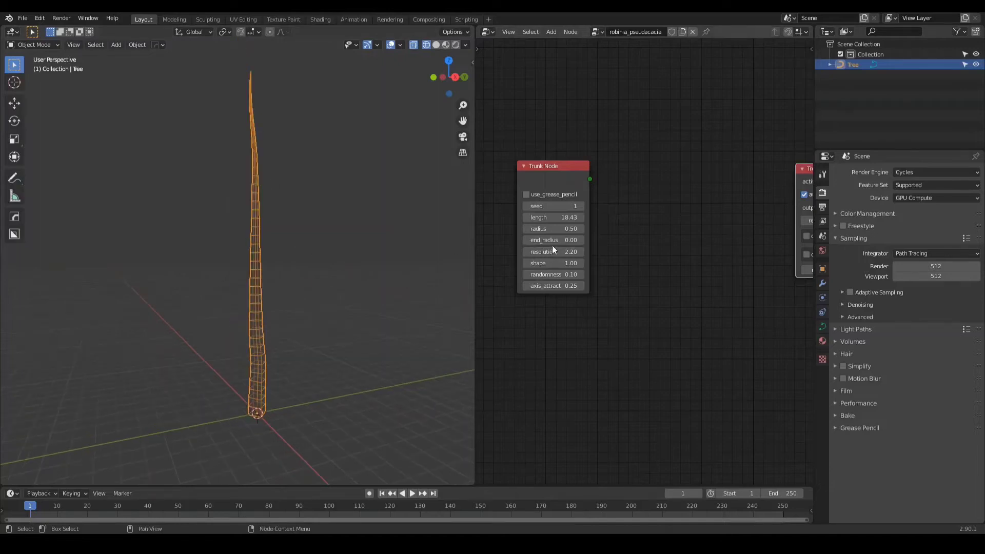
mouse_move(556, 248)
mouse_down()
mouse_move(500, 248)
mouse_move(560, 249)
mouse_up()
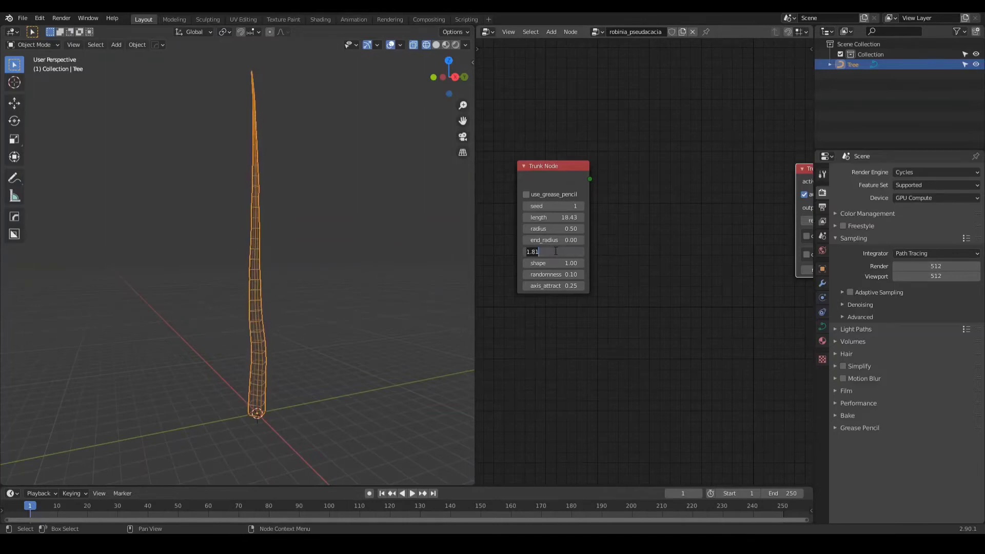
text(2)
key(Return)
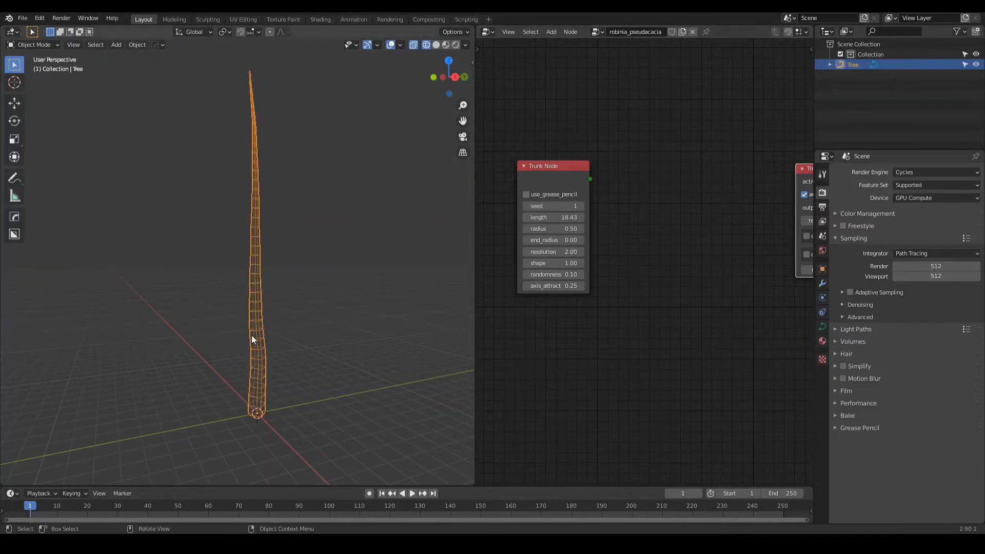
Step: Try out the trunk's shape value, then set its randomness to 0.15 and axis attraction to 0.36
middle_drag(252, 339, 163, 338)
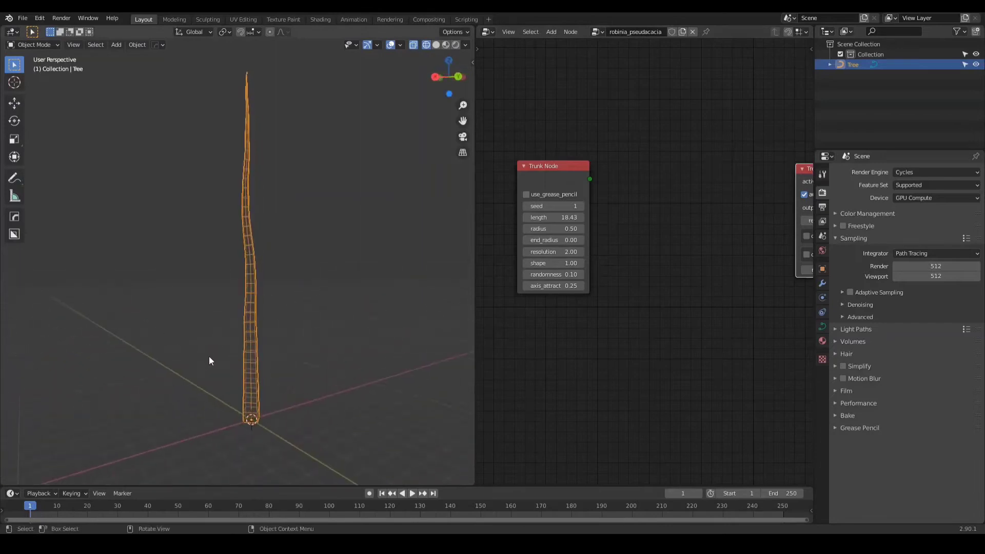
middle_drag(227, 373, 185, 344)
scroll(189, 344, up, 1)
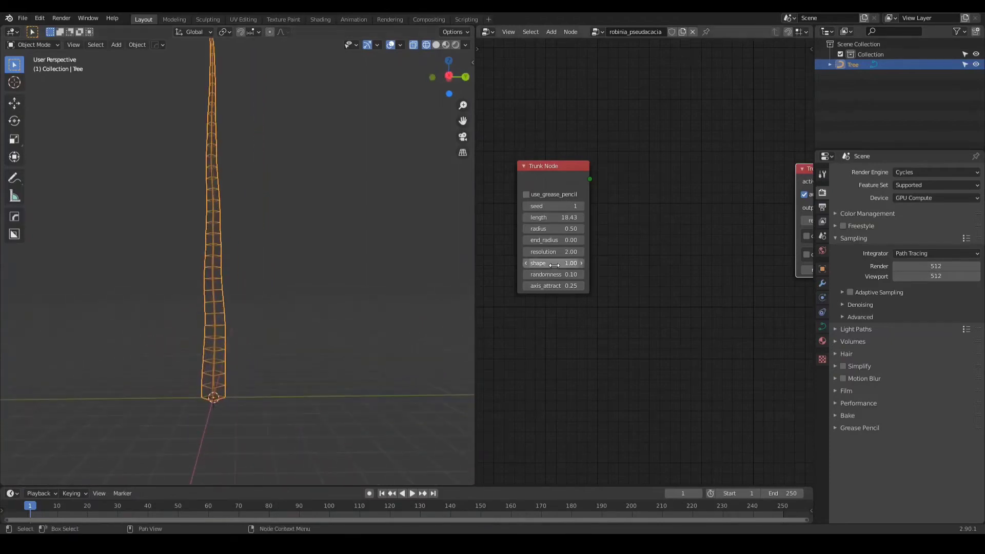
drag(548, 263, 568, 264)
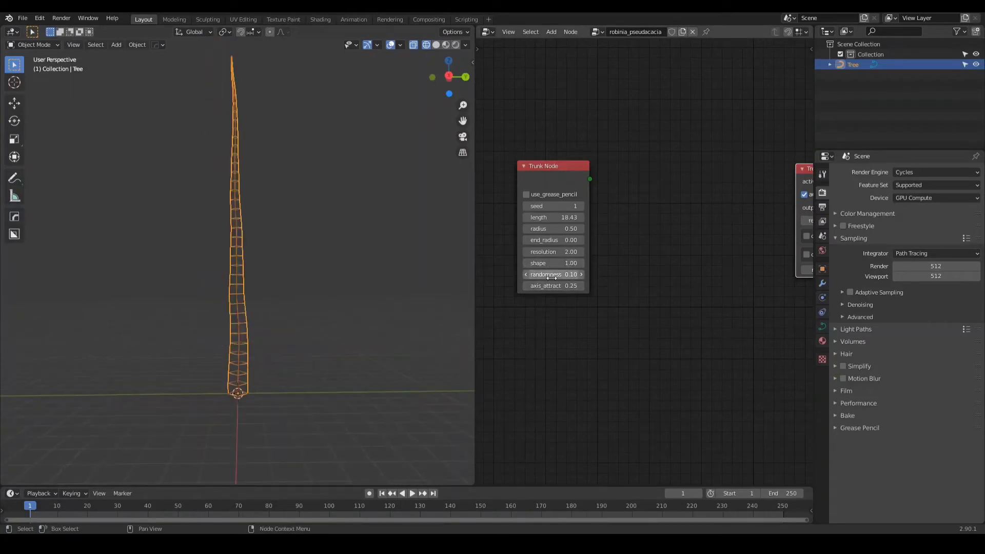
mouse_move(550, 275)
mouse_down()
mouse_move(579, 274)
mouse_move(552, 274)
mouse_move(516, 299)
mouse_move(535, 299)
mouse_up()
Step: Add a Branch Node between the Trunk Node and Tree parameters, and connect the Trunk Node's output to its input
scroll(563, 314, down, 1)
scroll(547, 190, down, 1)
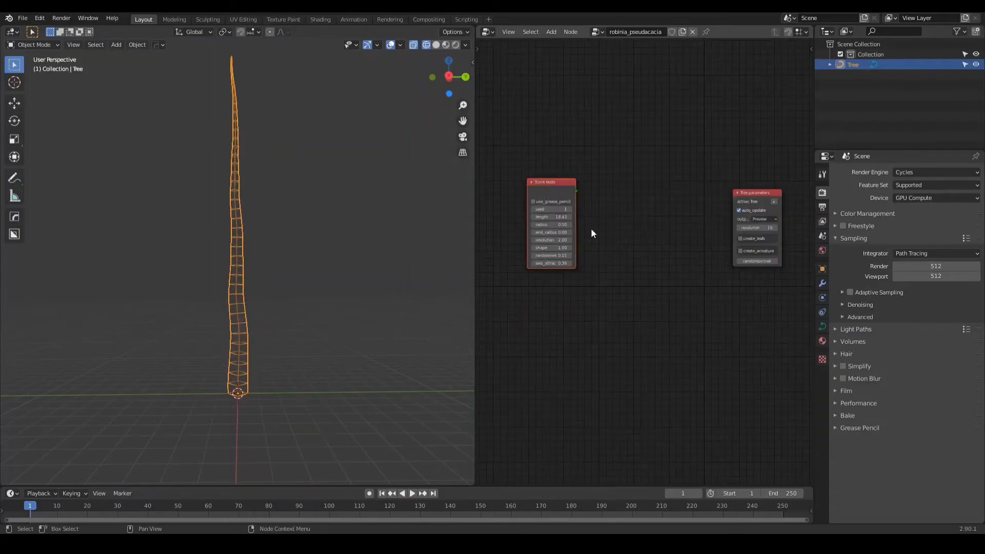
scroll(592, 230, up, 1)
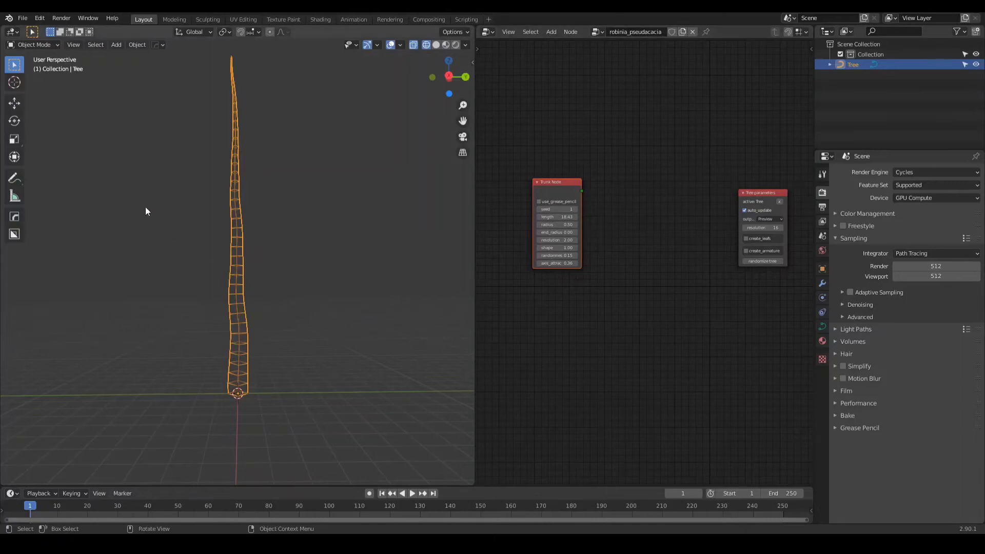
key(shift+a)
mouse_move(620, 234)
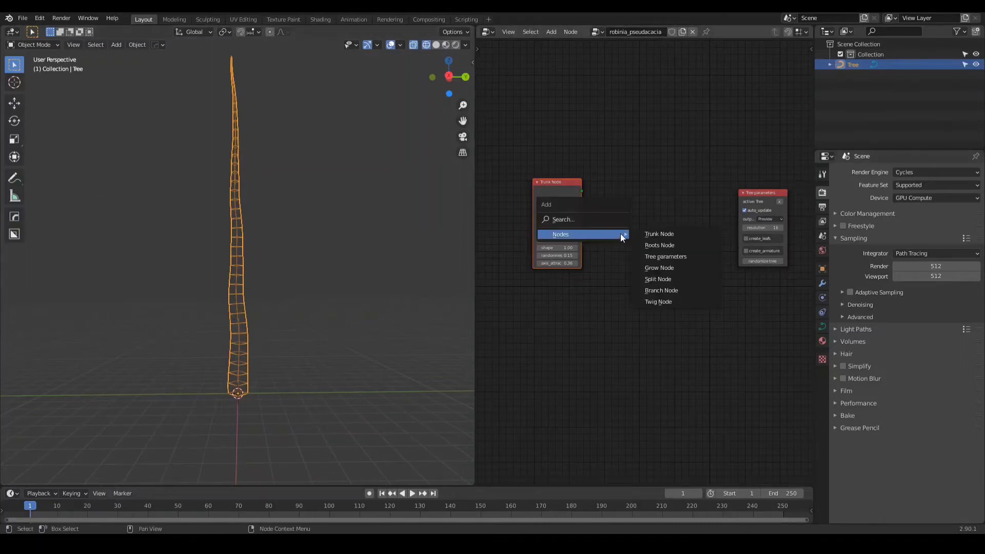
click(673, 290)
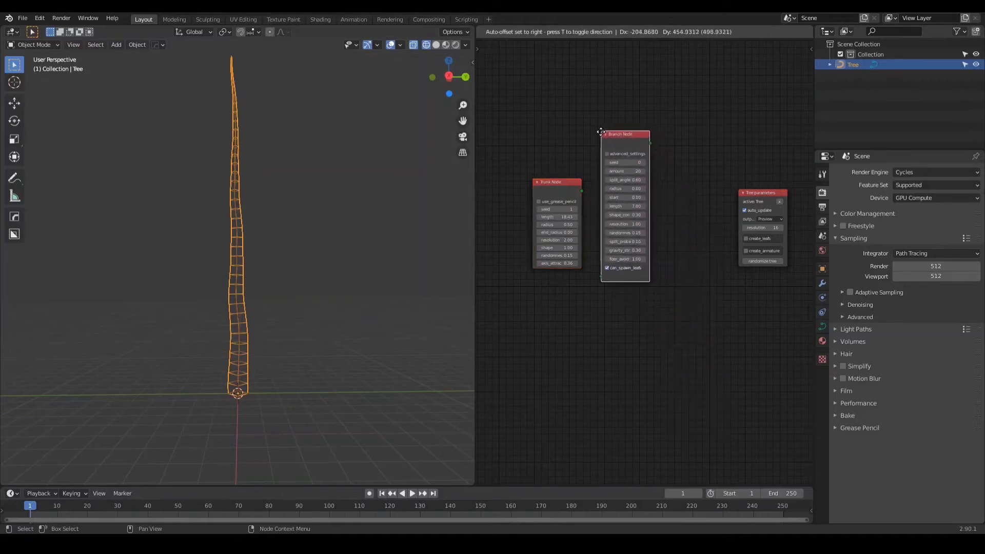
click(607, 143)
drag(581, 191, 608, 285)
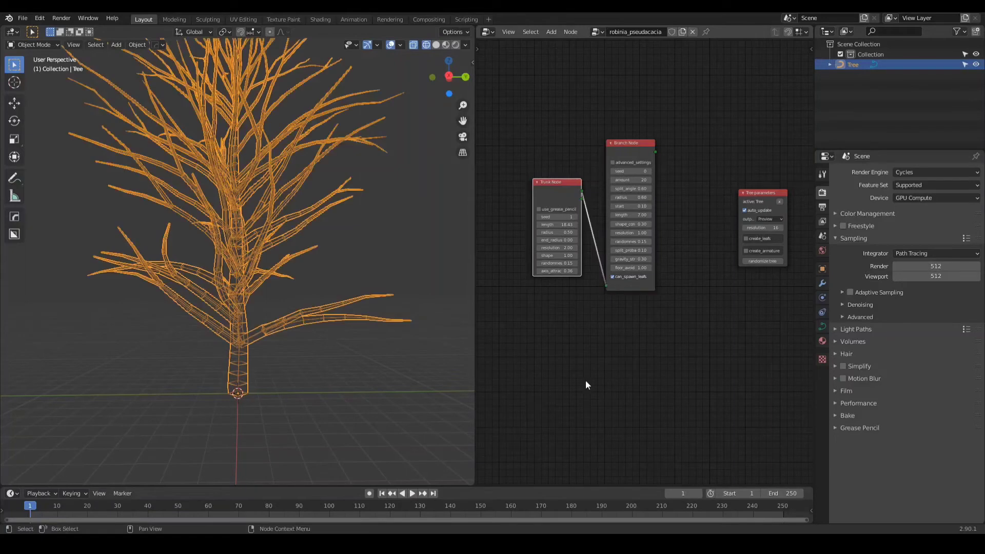
Step: Return the viewport to solid shading and examine the tree's branches from several angles
scroll(454, 393, down, 2)
key(shift+z)
middle_drag(263, 323, 281, 399)
scroll(288, 405, up, 4)
scroll(248, 362, down, 2)
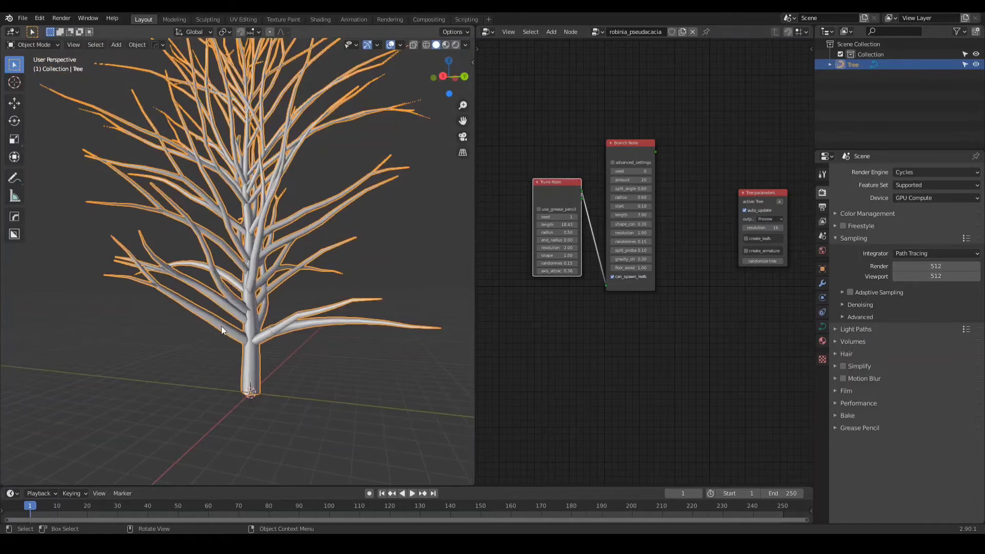
middle_drag(251, 325, 272, 314)
shift+middle_drag(272, 297, 276, 353)
Step: Set the Branch Node's amount to 12 and its split_angle to 0.57
scroll(634, 210, up, 2)
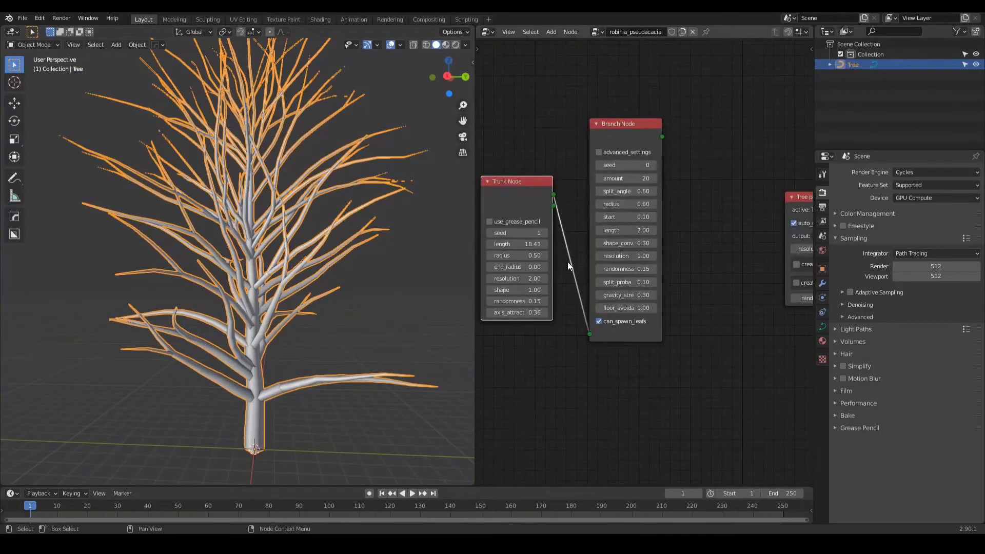
mouse_move(635, 179)
mouse_down()
mouse_move(585, 179)
mouse_move(639, 179)
mouse_move(616, 179)
mouse_move(666, 192)
mouse_move(613, 192)
mouse_move(626, 192)
mouse_up()
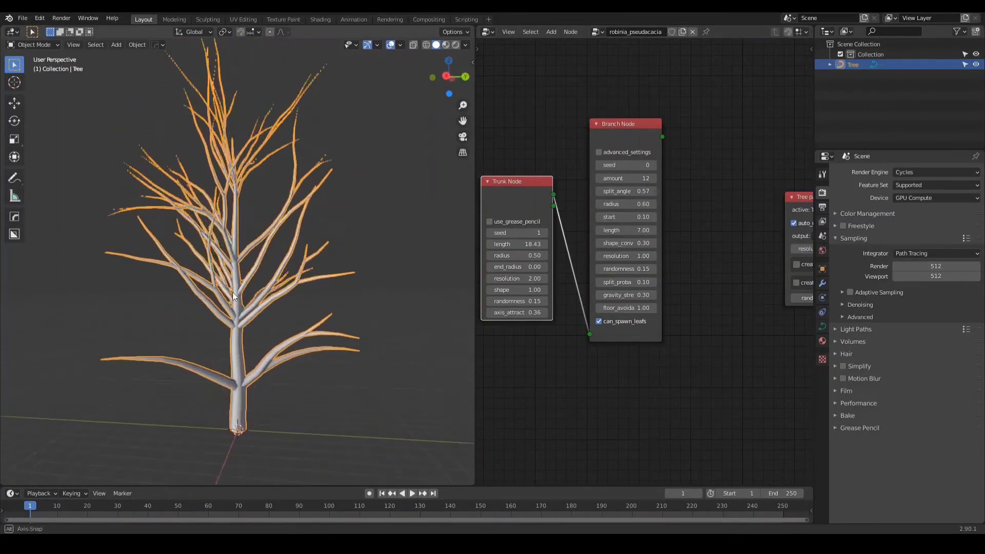
middle_drag(233, 291, 221, 339)
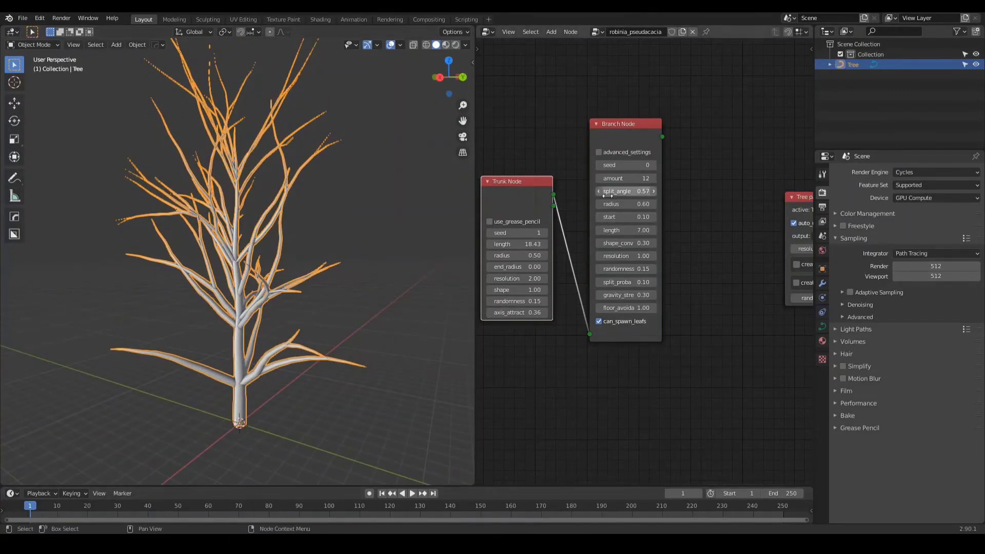
Step: Set the Branch Node's amount to 20 and its start to 0.20, checking the branches in the viewport
middle_drag(608, 192, 616, 185)
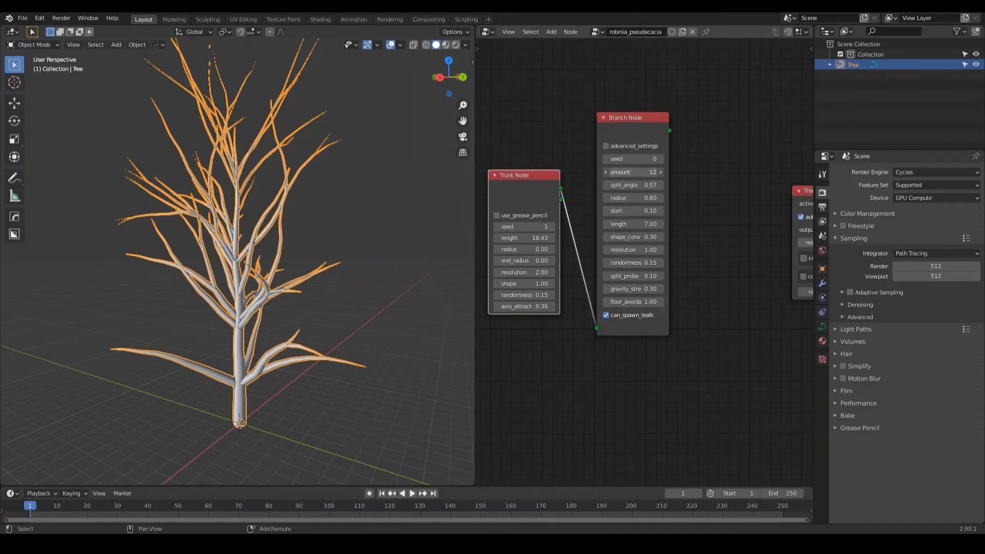
drag(633, 172, 653, 172)
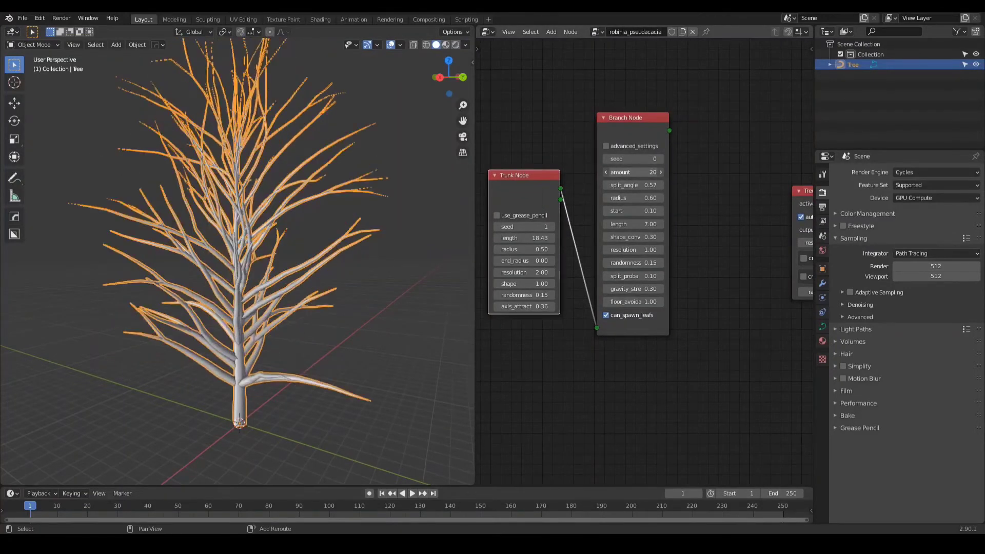
mouse_move(257, 231)
middle_down()
mouse_move(229, 228)
mouse_move(270, 223)
mouse_move(242, 228)
mouse_move(252, 228)
middle_up()
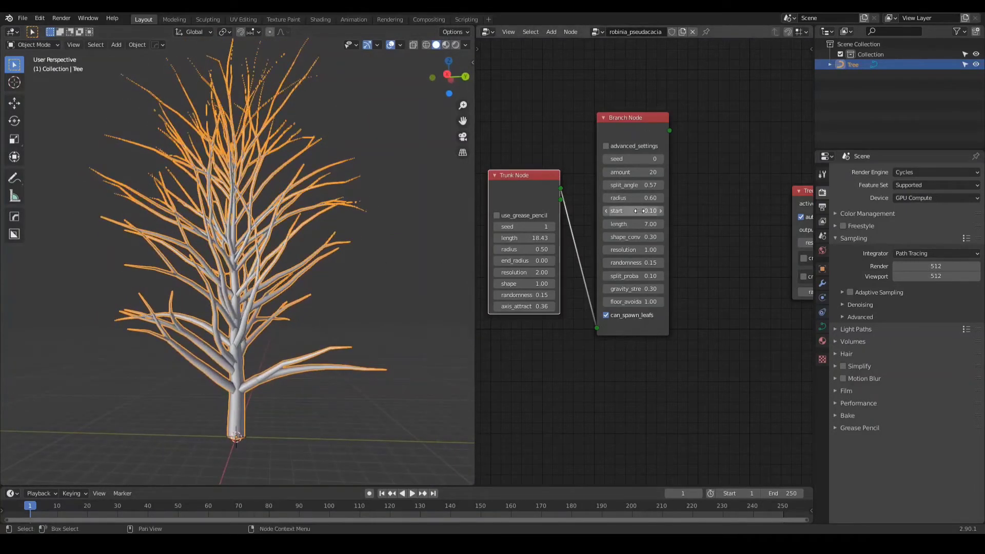
drag(639, 211, 655, 211)
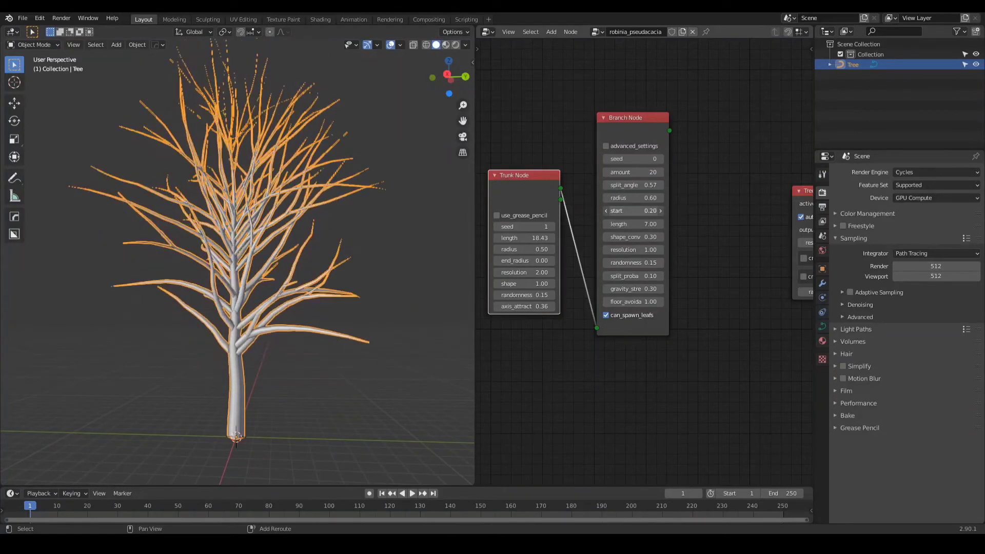
middle_drag(270, 331, 273, 352)
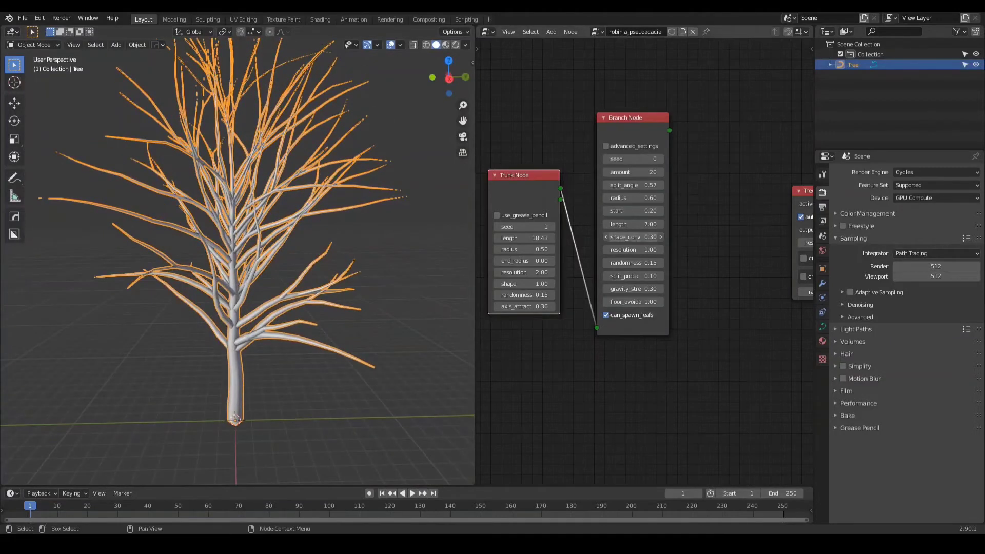
Step: Set the Branch Node's shape_conv value to 0.33 and its resolution to 2.00
drag(632, 237, 630, 237)
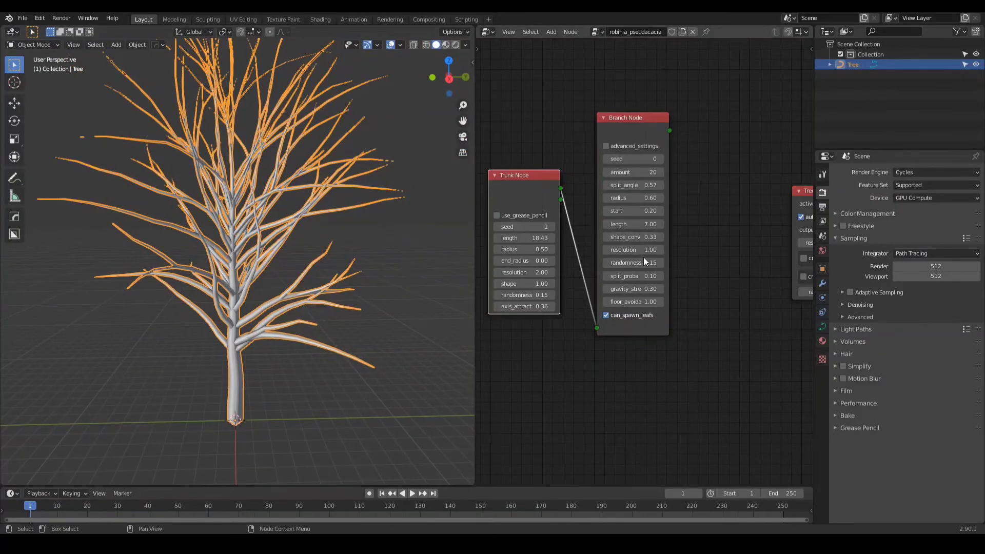
text(2)
key(Return)
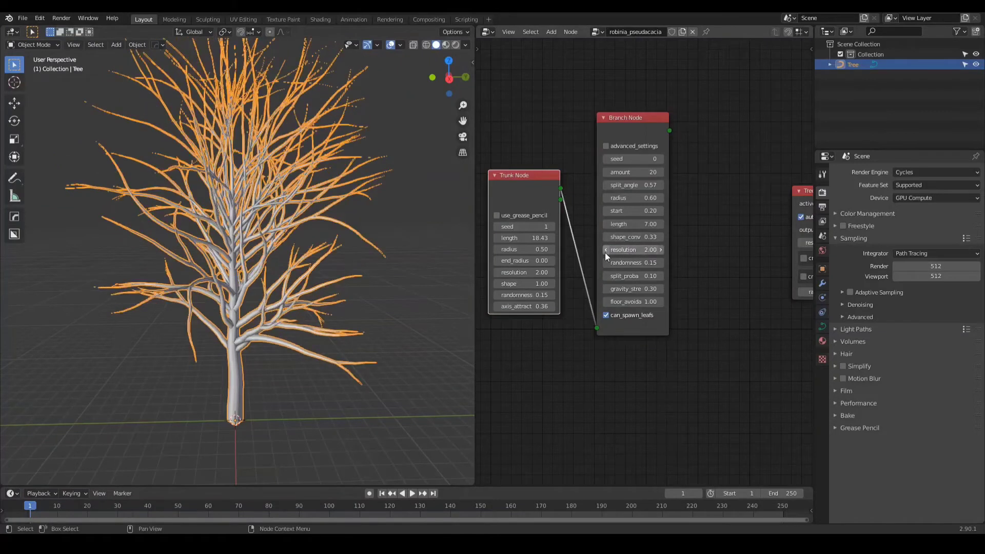
Step: Try a resolution of 3.02 on the Branch Node and examine the lowest branches up close
middle_drag(370, 287, 330, 294)
drag(633, 250, 654, 250)
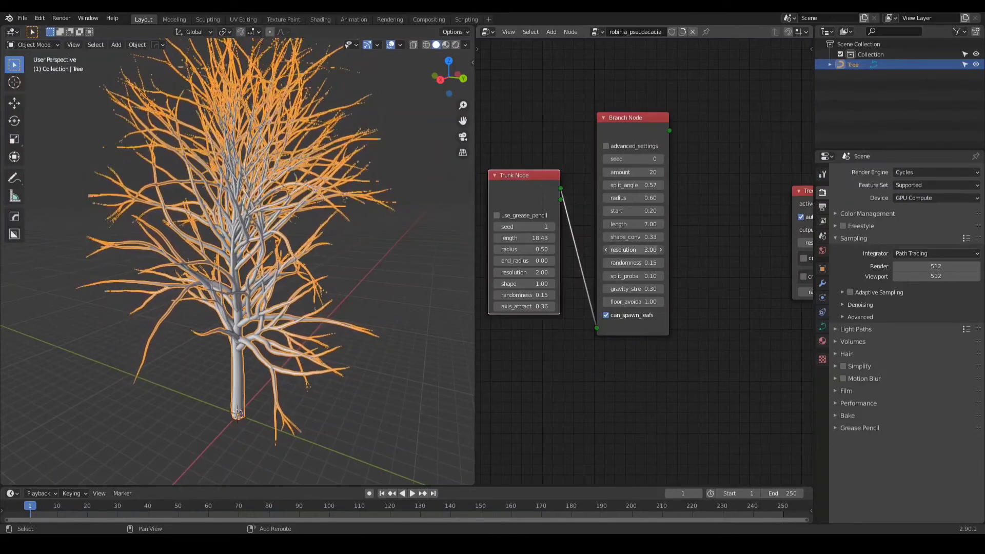
scroll(268, 423, up, 3)
scroll(284, 396, up, 1)
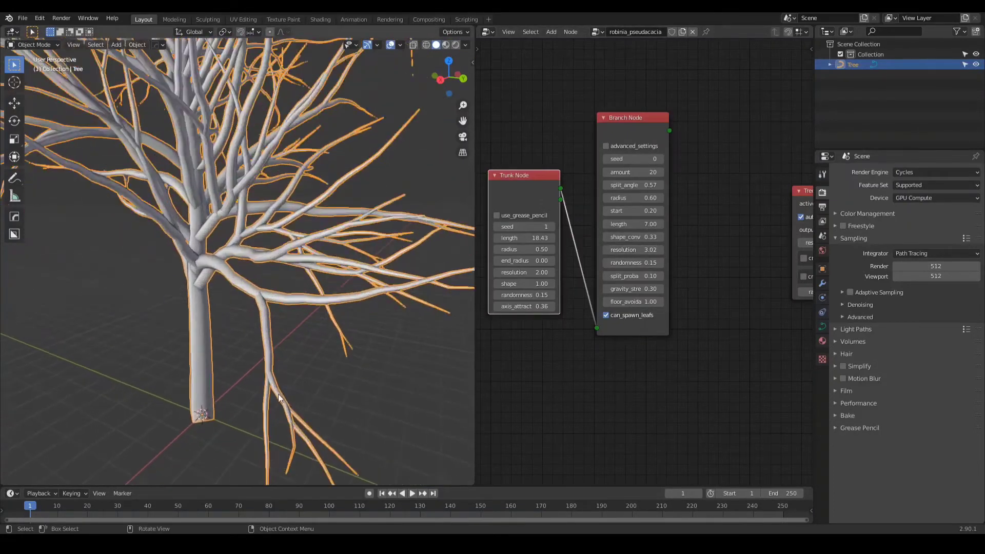
mouse_move(283, 396)
middle_down()
mouse_move(272, 341)
mouse_move(340, 327)
mouse_move(124, 321)
mouse_move(204, 347)
mouse_move(256, 399)
mouse_move(300, 392)
mouse_move(264, 404)
mouse_move(314, 403)
mouse_move(294, 385)
middle_up()
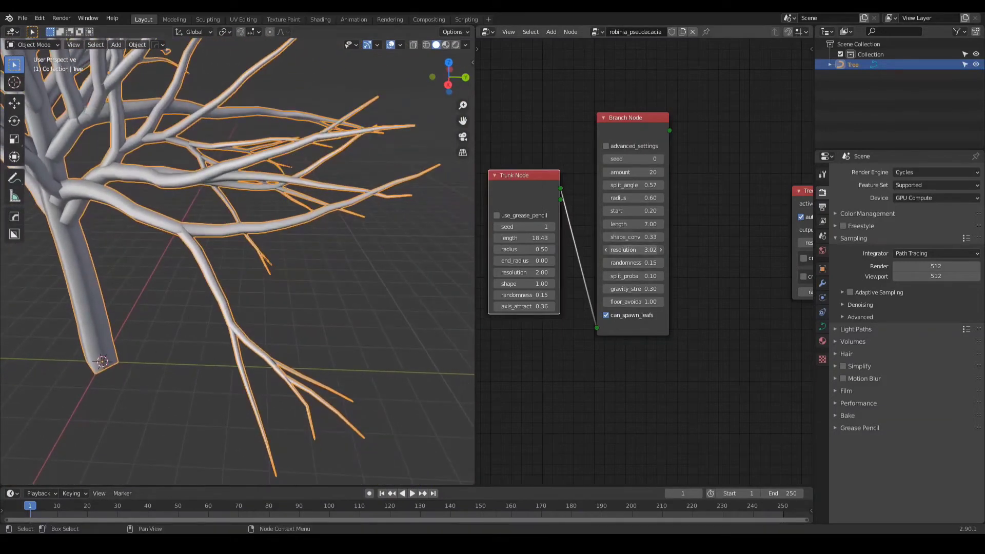
Step: Set the Branch Node's resolution to 2.50 and check the whole tree in the viewport
mouse_move(634, 250)
mouse_down()
mouse_move(604, 250)
mouse_move(619, 250)
mouse_up()
key(Return)
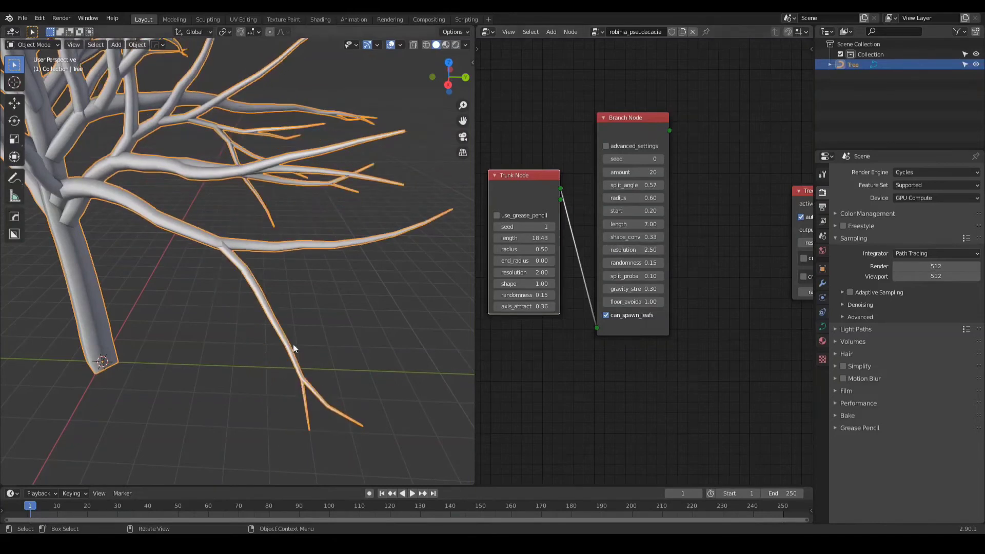
scroll(295, 345, down, 3)
middle_drag(295, 345, 261, 312)
scroll(213, 313, down, 3)
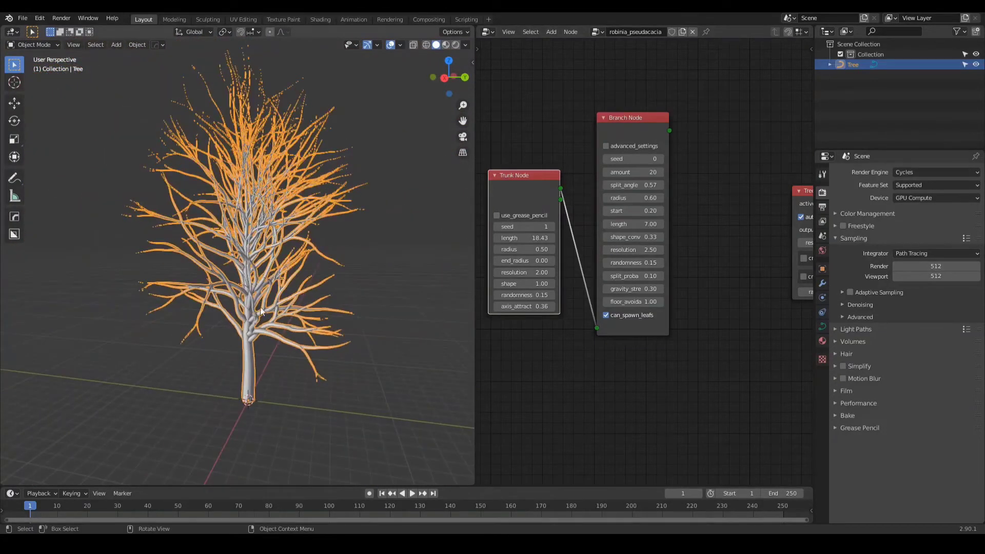
Step: Cycle through the Branch Node's random variations up to seed 7
click(661, 158)
click(661, 159)
click(661, 159)
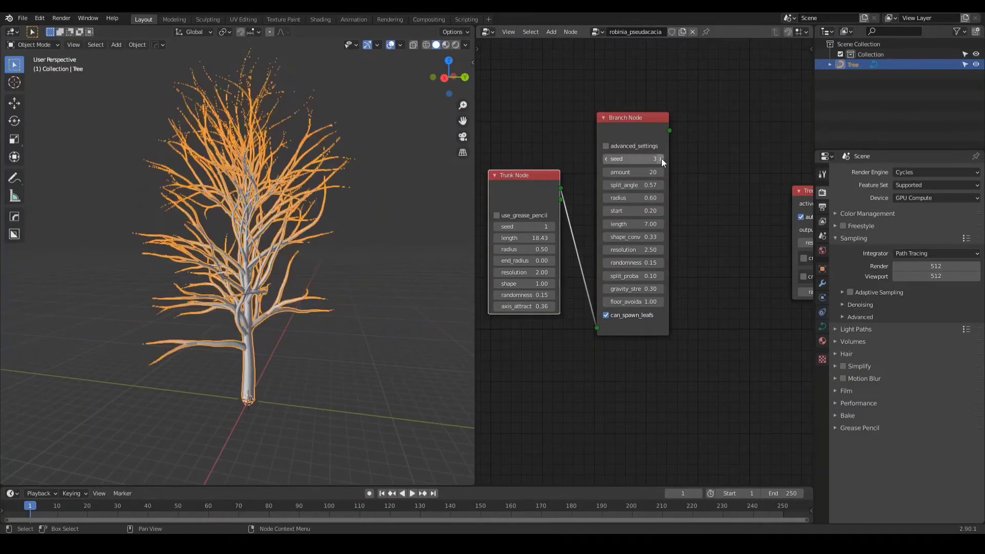
click(661, 159)
click(661, 158)
click(661, 159)
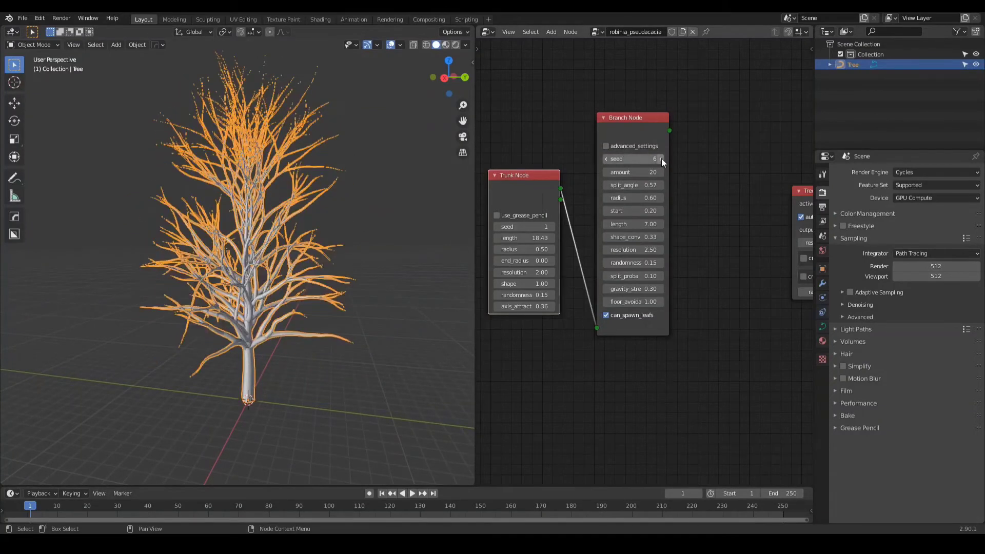
click(661, 158)
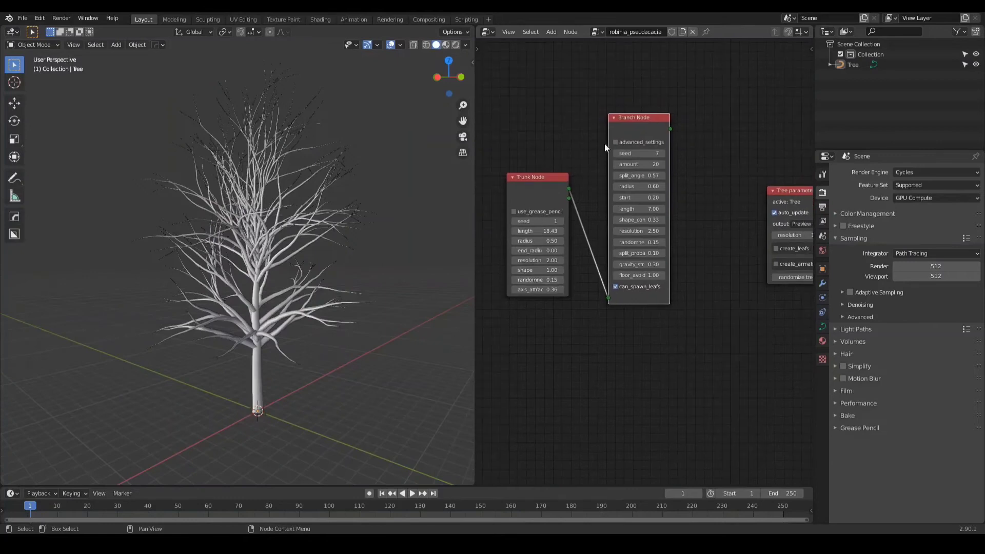
Step: Make room around the Trunk and Branch Nodes and add a second Branch Node below the first one
drag(613, 125, 605, 117)
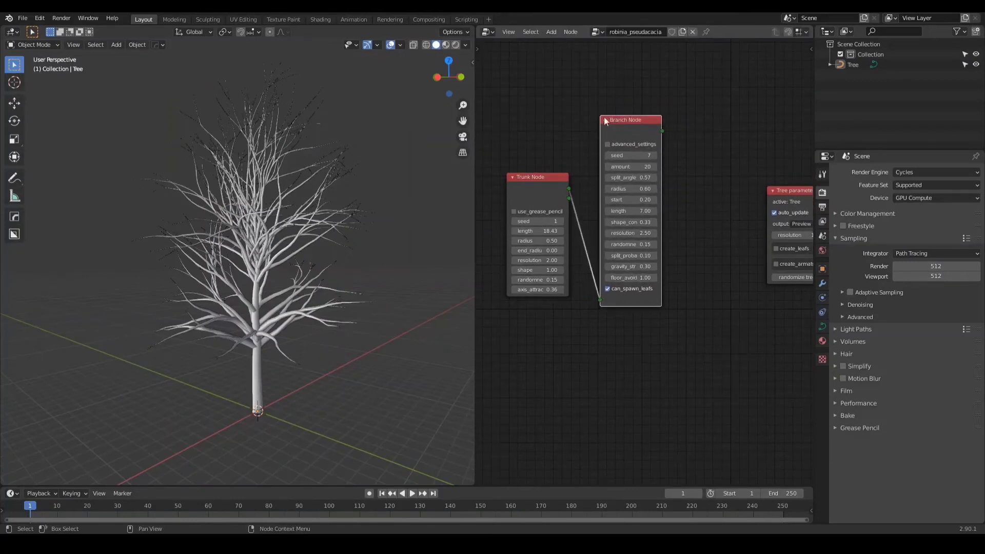
drag(555, 197, 540, 197)
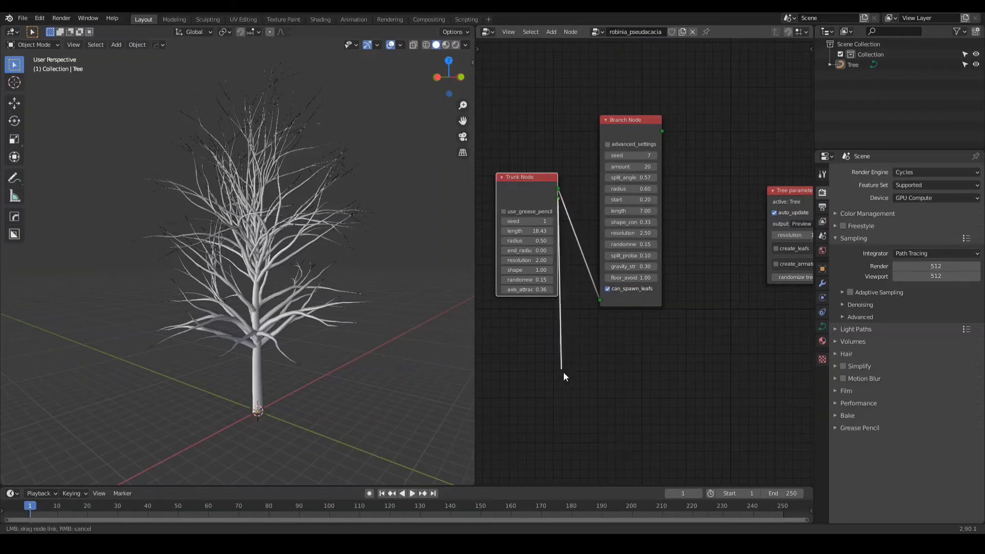
drag(563, 372, 571, 346)
key(shift+a)
mouse_move(593, 350)
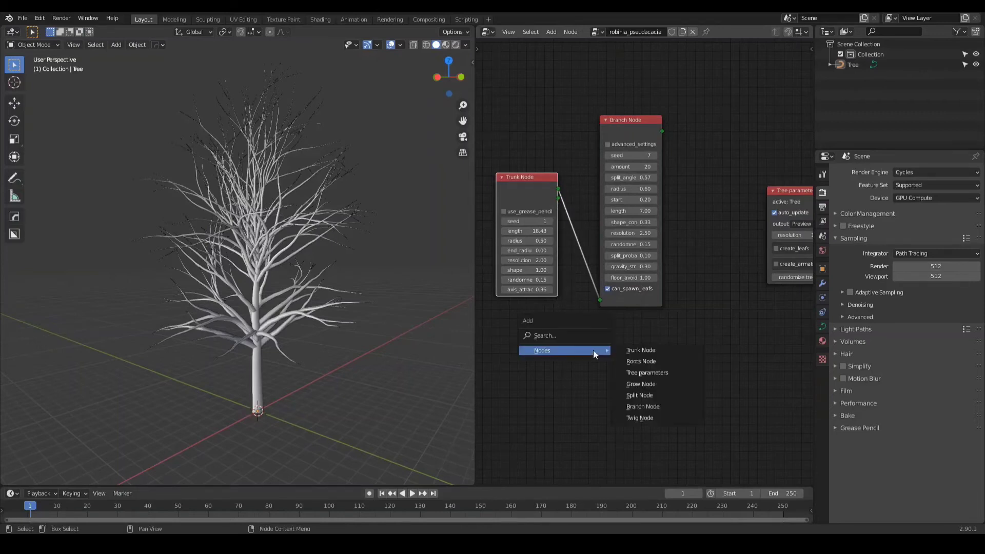
click(643, 407)
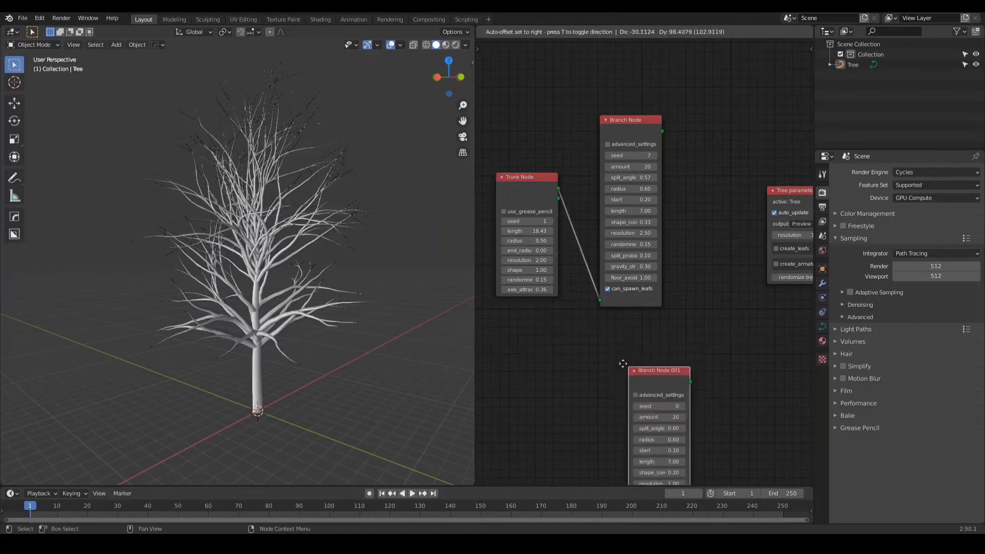
click(600, 314)
Step: Connect a free Trunk Node output to the input of Branch Node.001
middle_drag(636, 327, 648, 229)
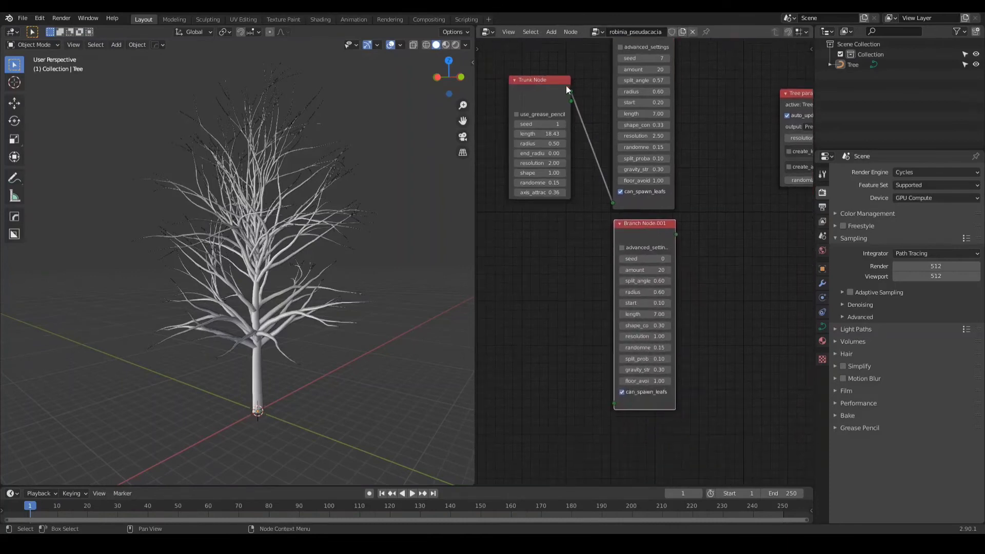
drag(562, 96, 538, 128)
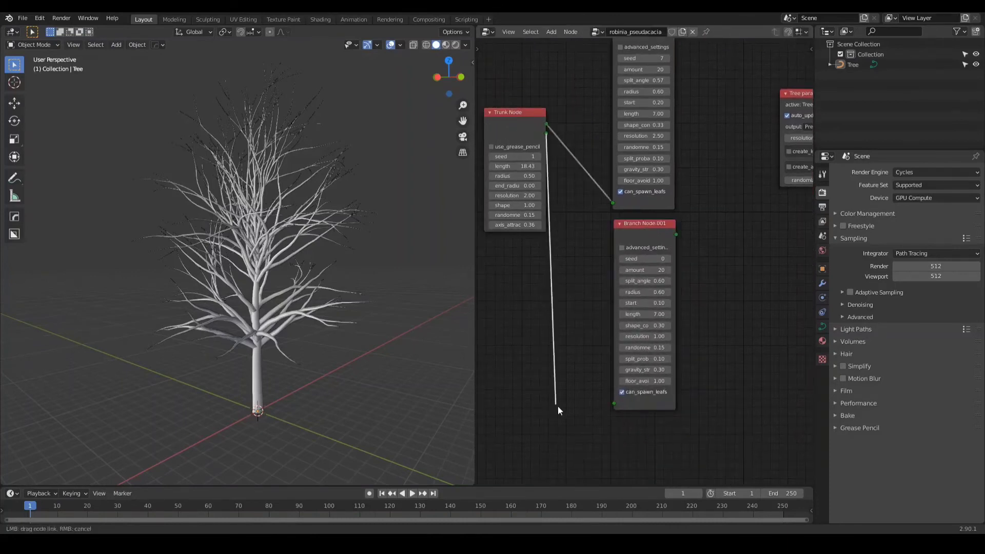
drag(559, 407, 614, 404)
middle_drag(343, 375, 359, 328)
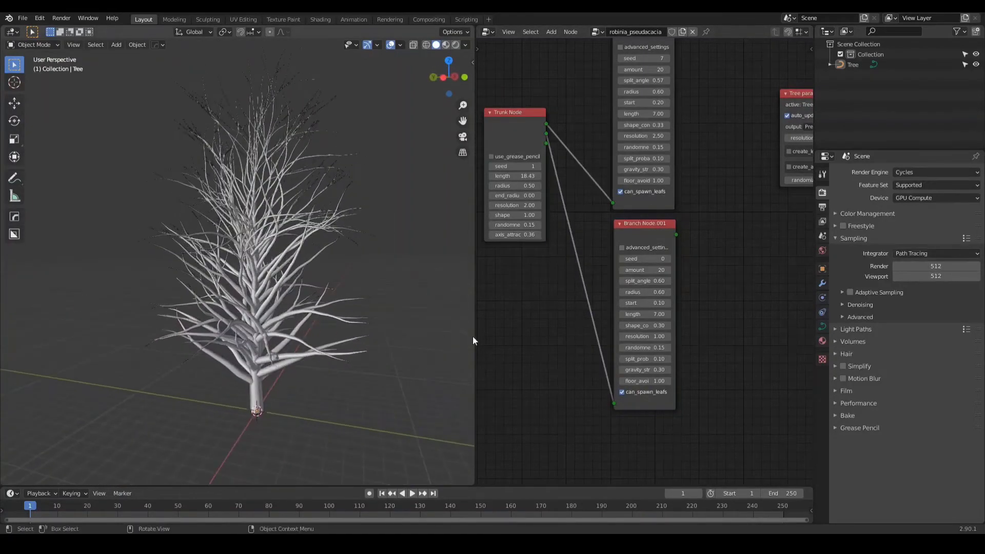
Step: Arrange the two Branch Nodes in an aligned column between the Trunk Node and Tree parameters
scroll(571, 201, down, 3)
middle_drag(603, 118, 606, 144)
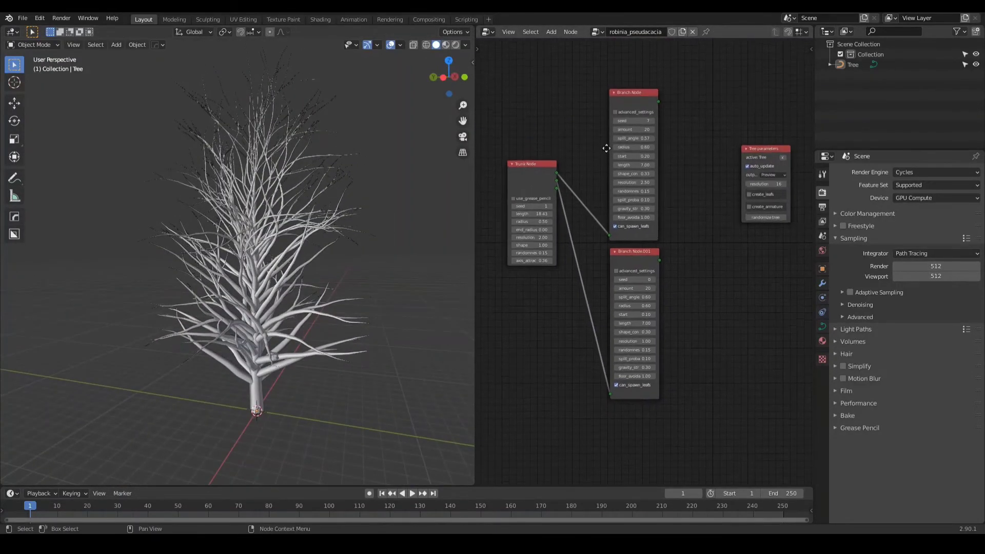
drag(631, 92, 621, 80)
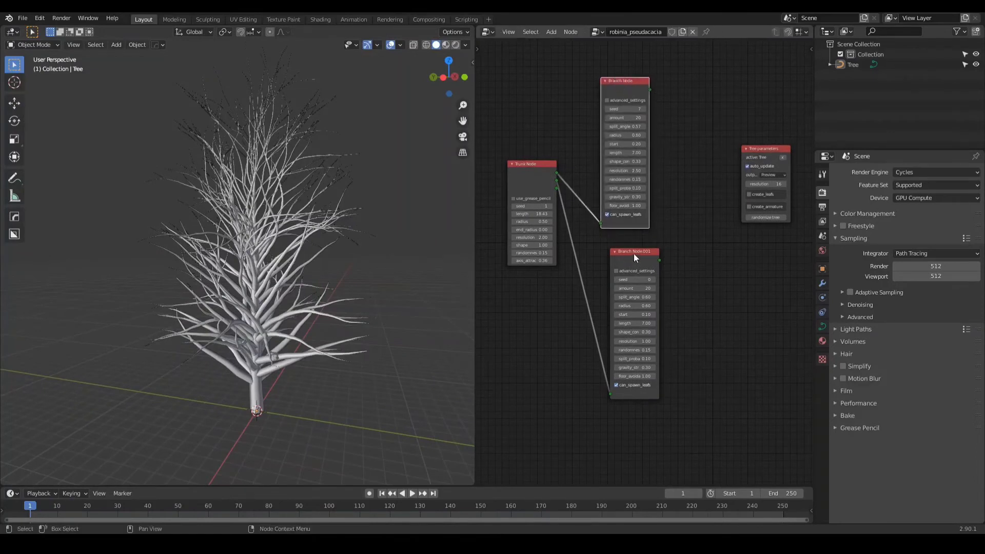
drag(633, 253, 624, 243)
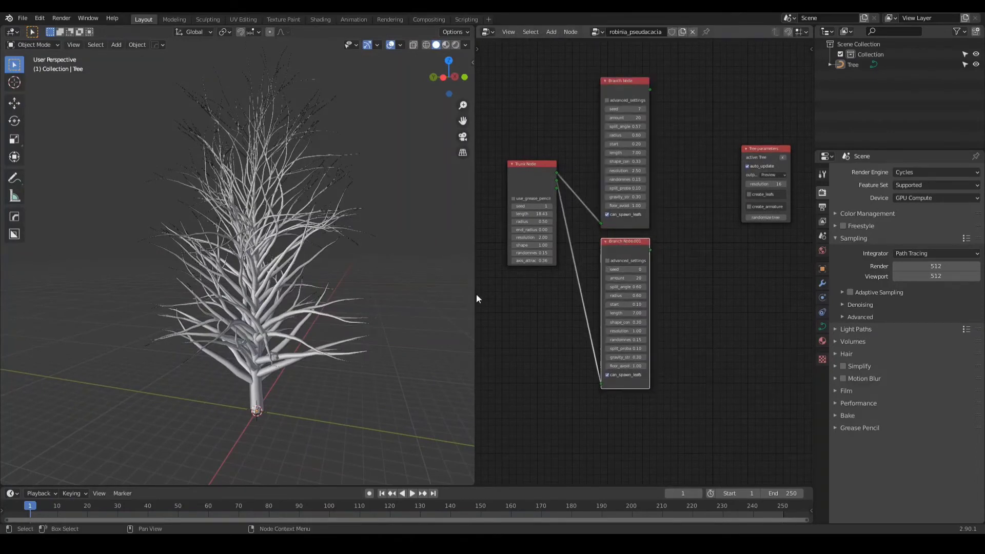
Step: Set Branch Node.001's amount to 4 and its start to 0.21, checking the tree in the viewport
scroll(621, 309, up, 4)
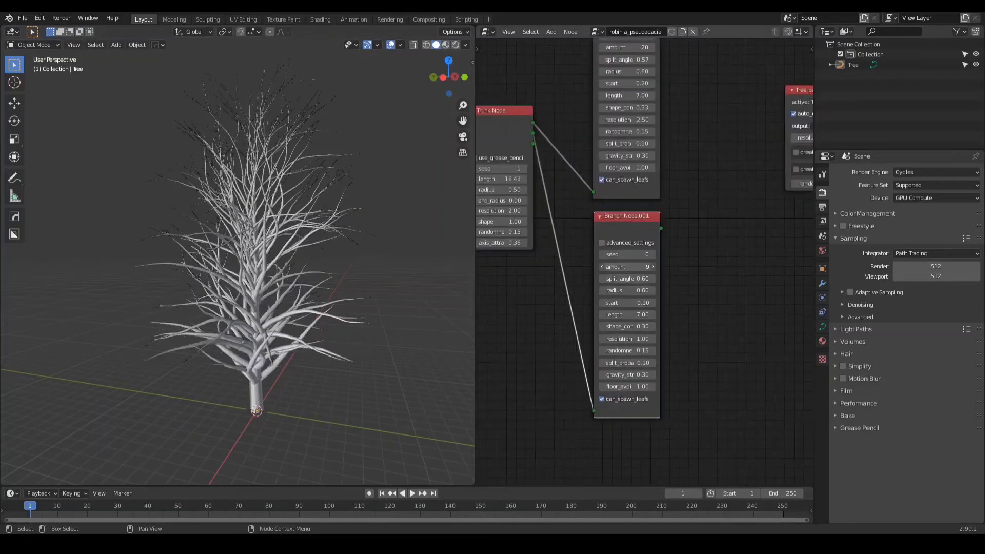
drag(627, 267, 601, 267)
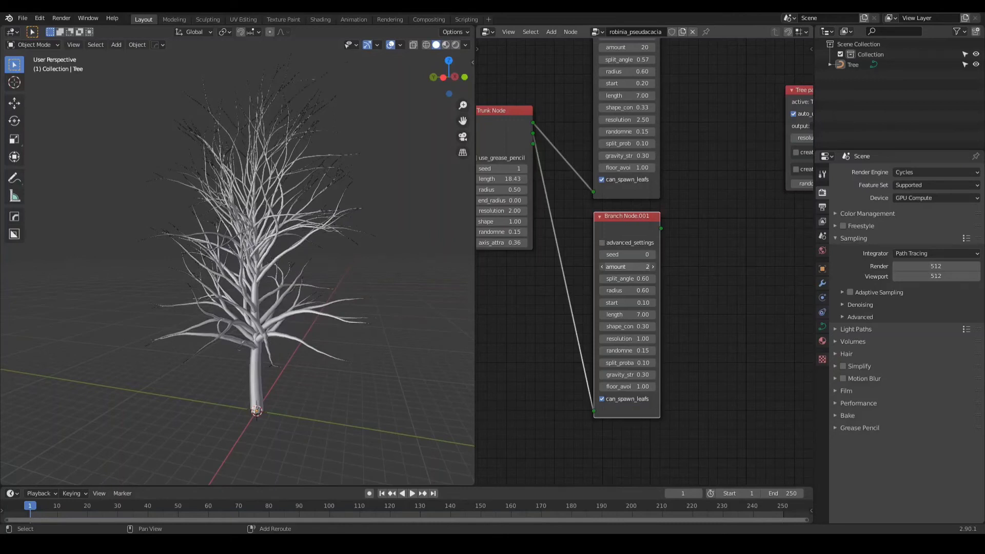
drag(602, 267, 655, 269)
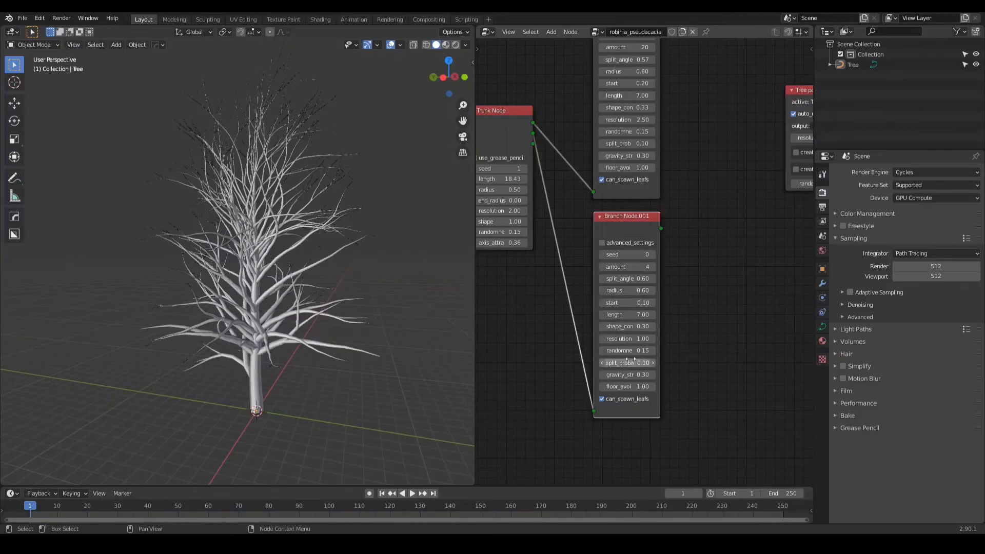
drag(627, 303, 647, 303)
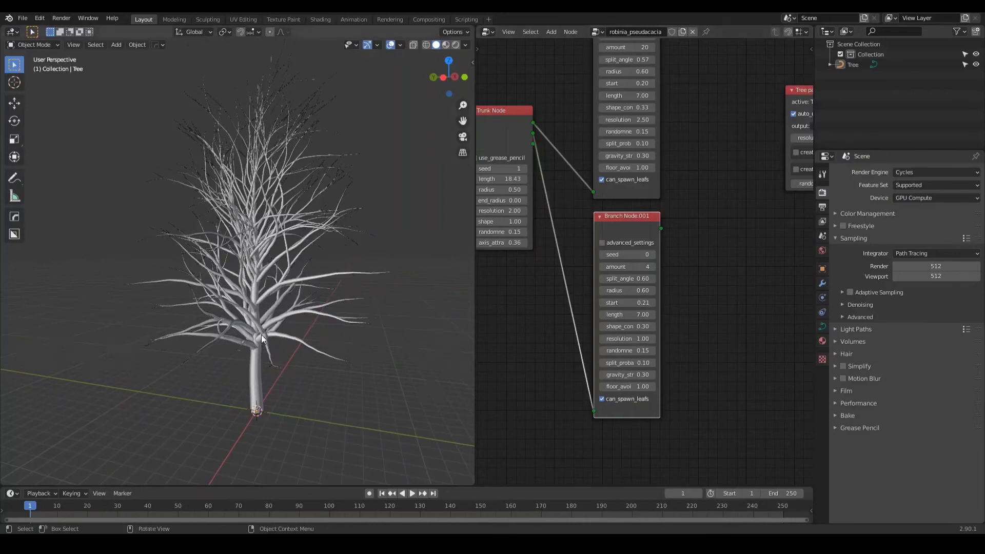
middle_drag(261, 335, 407, 339)
Step: Add a third Branch Node between the first Branch Node and Tree parameters
scroll(595, 258, down, 4)
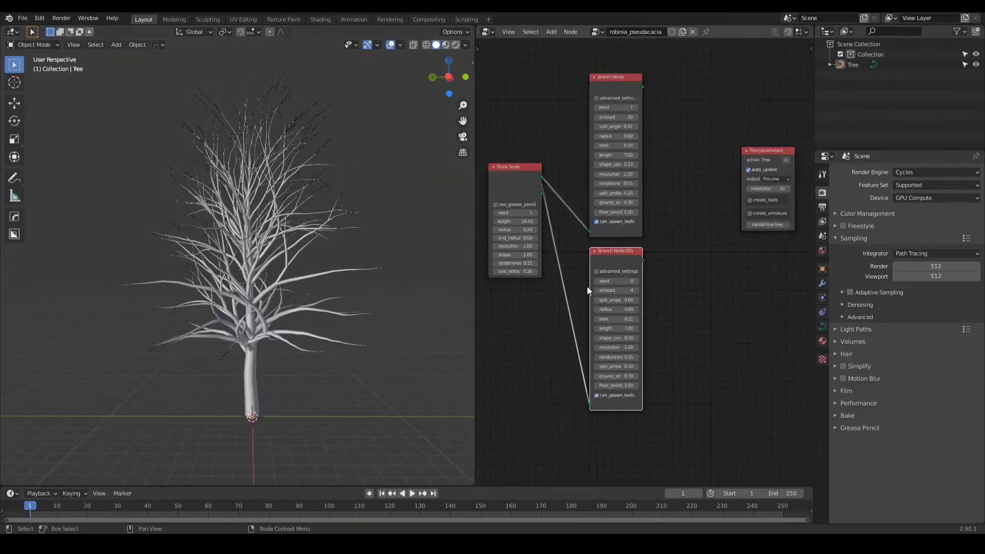
key(shift+a)
mouse_move(580, 325)
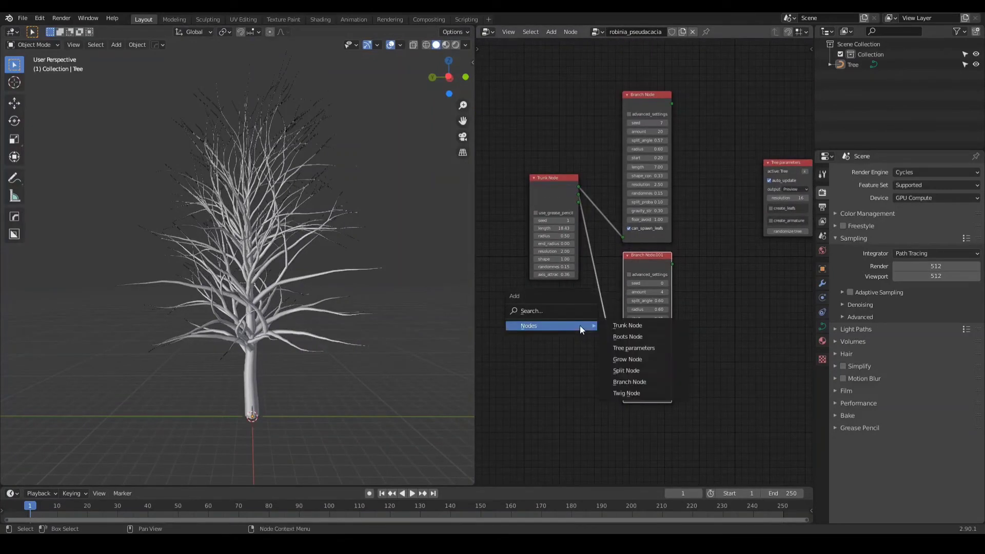
click(630, 381)
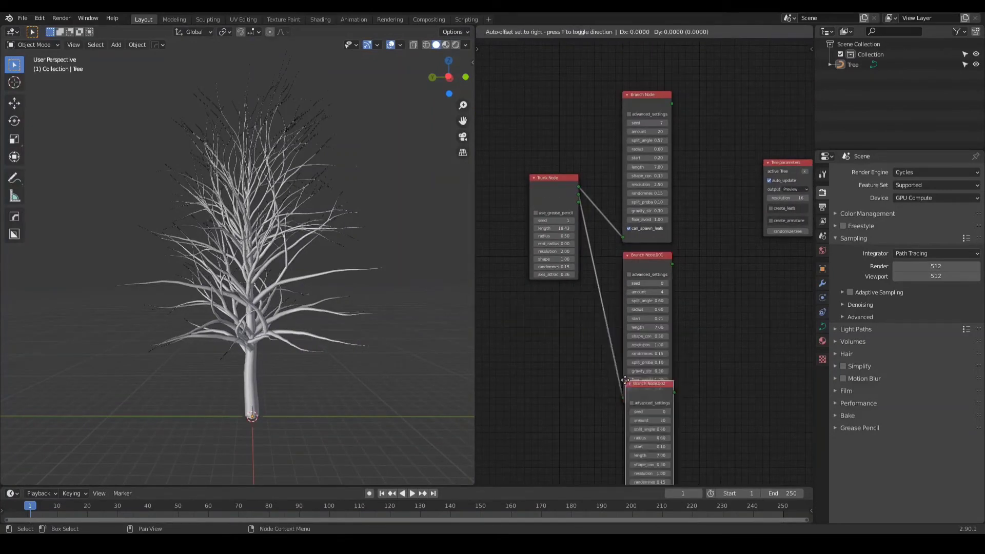
click(690, 91)
scroll(667, 232, up, 2)
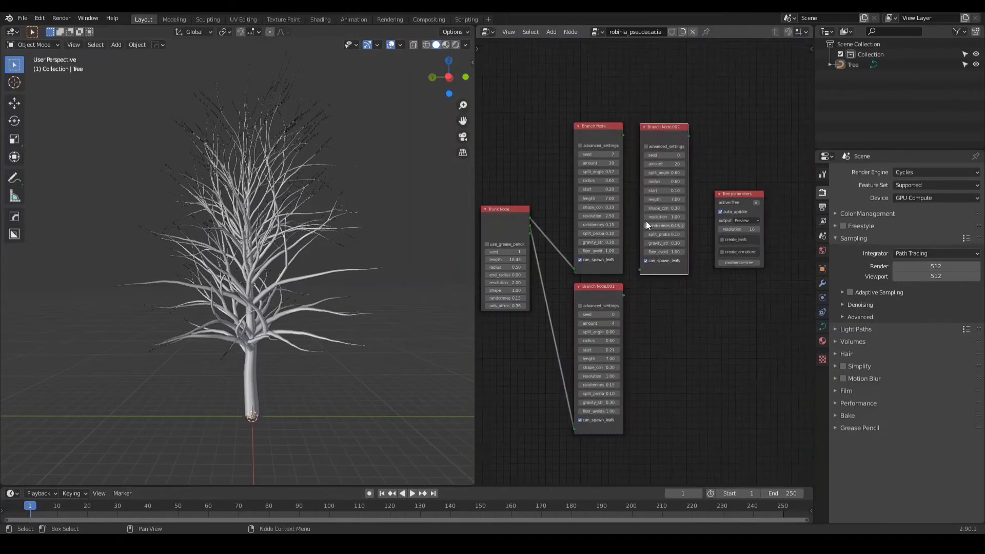
Step: Connect the first Branch Node's output to the input of Branch Node.002
drag(575, 109, 632, 104)
scroll(597, 172, up, 1)
drag(645, 329, 649, 313)
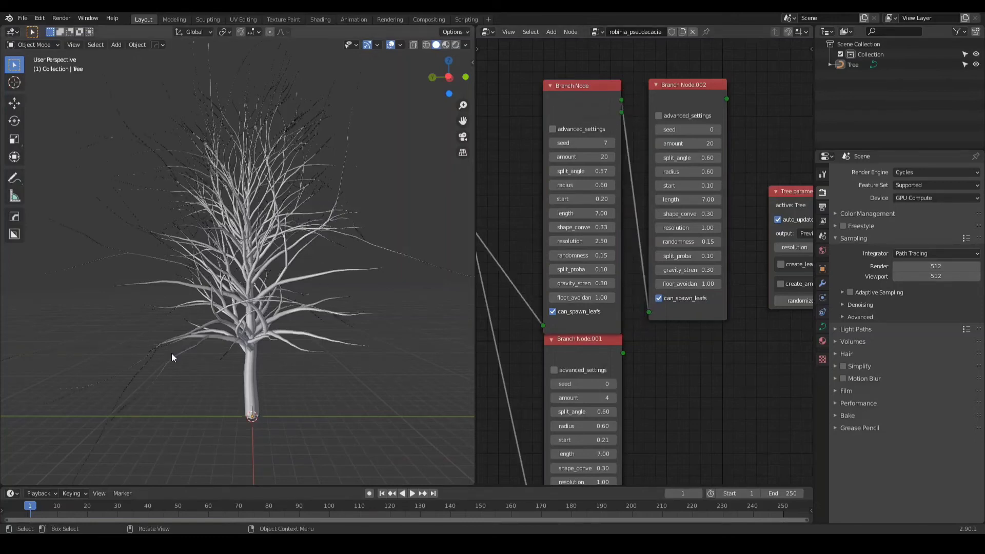
Step: Set Branch Node.002's amount to 11, start to 0.02 and length to 3.62, checking the branches from several angles
middle_drag(165, 337, 243, 345)
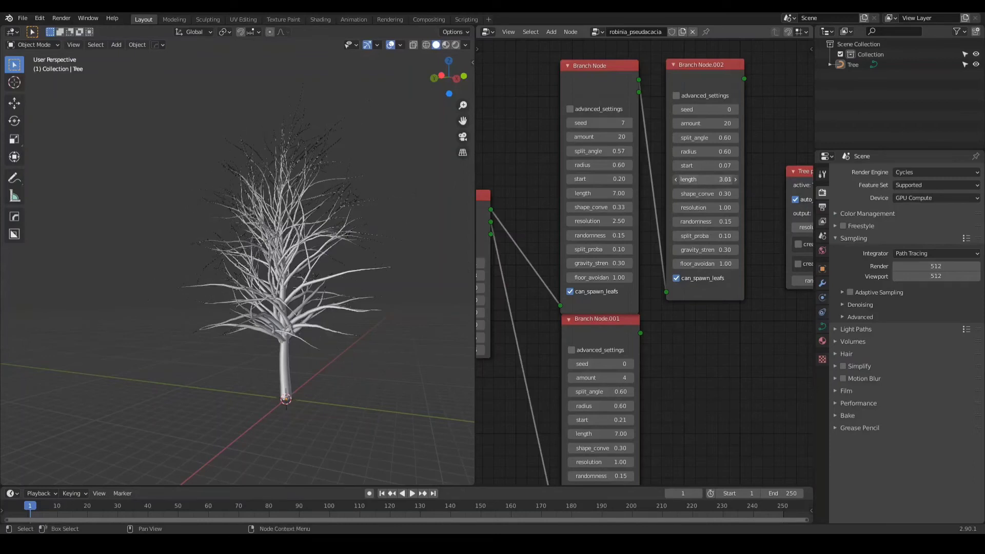
middle_drag(234, 285, 267, 314)
scroll(267, 314, up, 4)
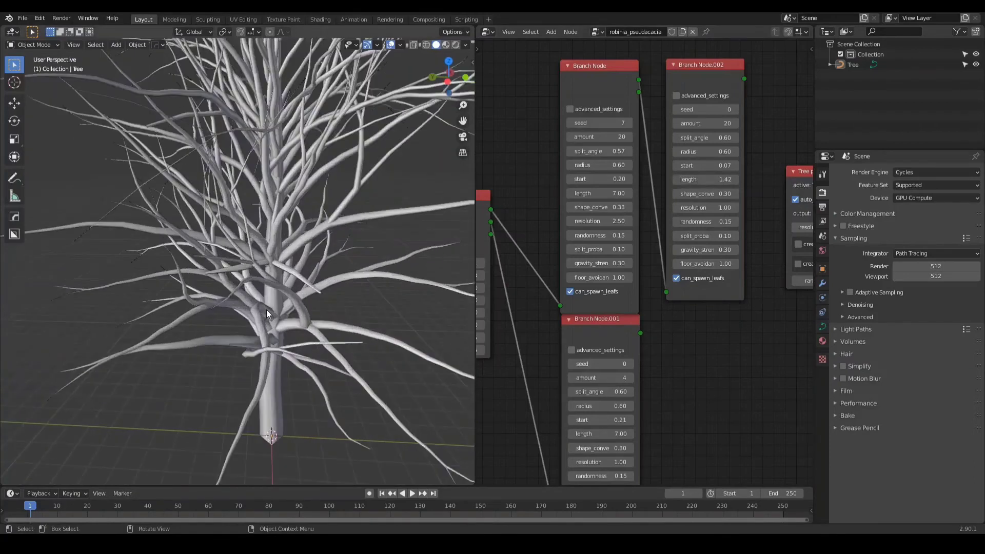
mouse_move(708, 166)
mouse_down()
mouse_move(690, 166)
mouse_move(707, 166)
mouse_up()
middle_drag(213, 266, 276, 275)
scroll(236, 255, down, 4)
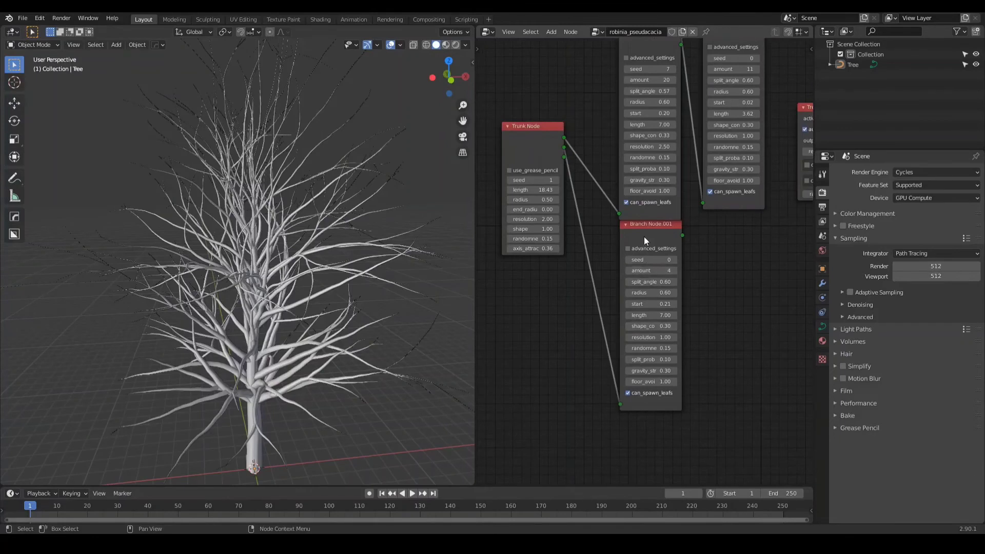
Step: Space the first Branch Node and Branch Node.001 farther apart, and set the first one's gravity_strength to 0.45
drag(644, 236, 641, 250)
middle_drag(650, 61, 614, 109)
drag(610, 93, 602, 98)
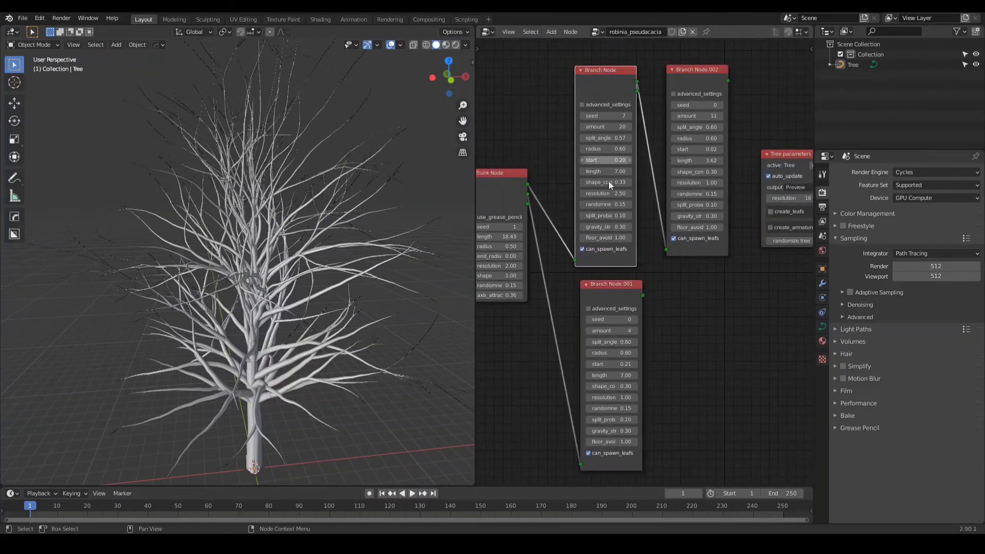
scroll(589, 258, up, 2)
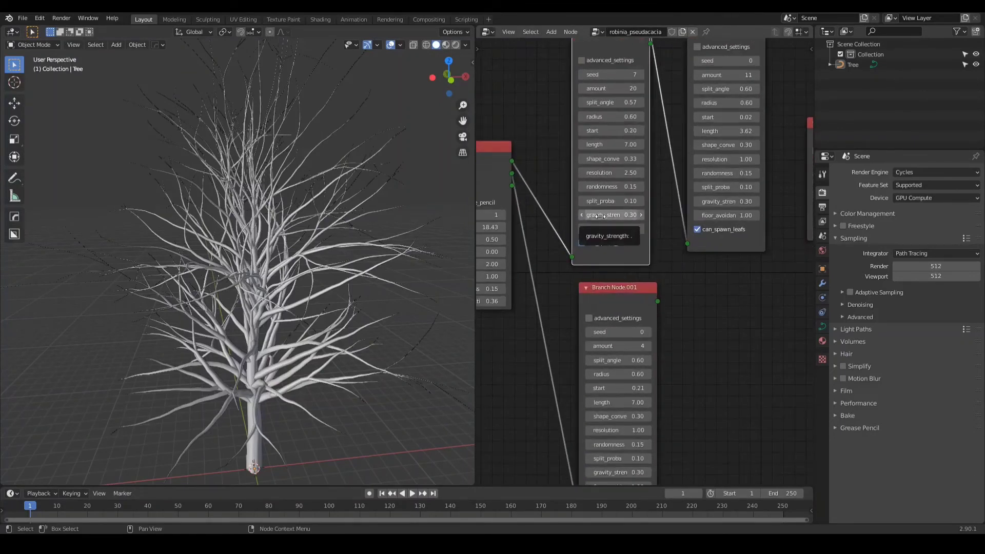
drag(610, 214, 657, 214)
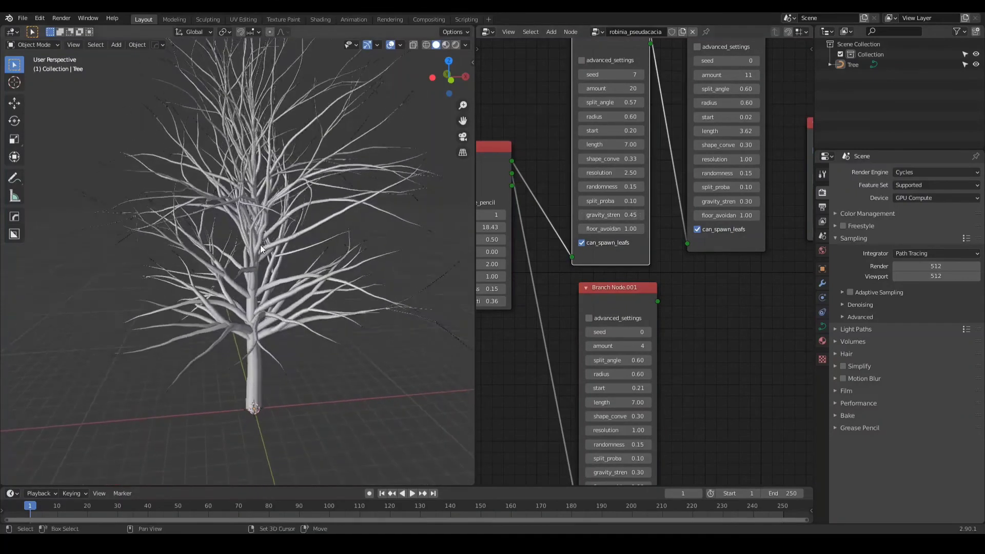
Step: Try a gravity_strength of 5.34 and a floor_avoidance of 4.69 on the first Branch Node
middle_drag(260, 245, 405, 262)
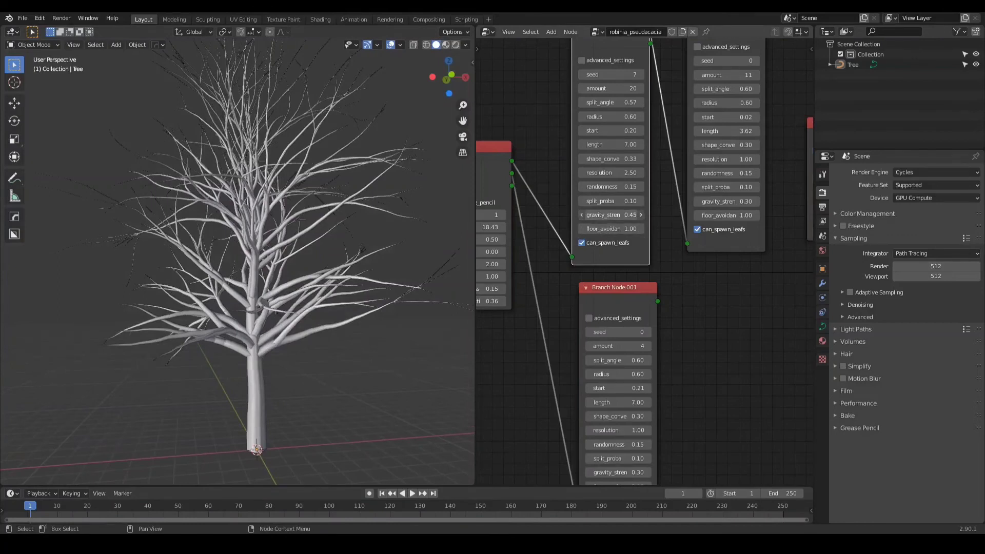
drag(610, 214, 670, 215)
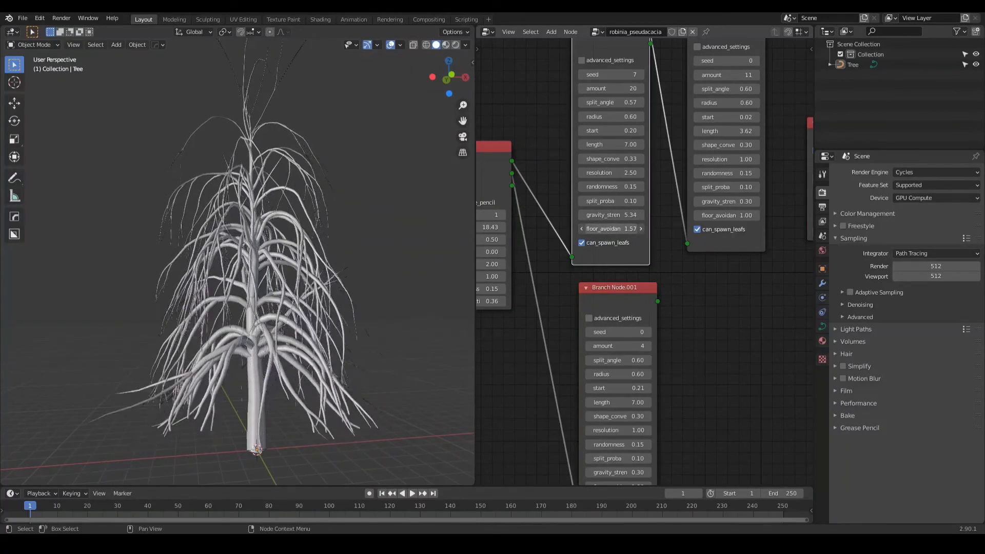
drag(611, 228, 638, 228)
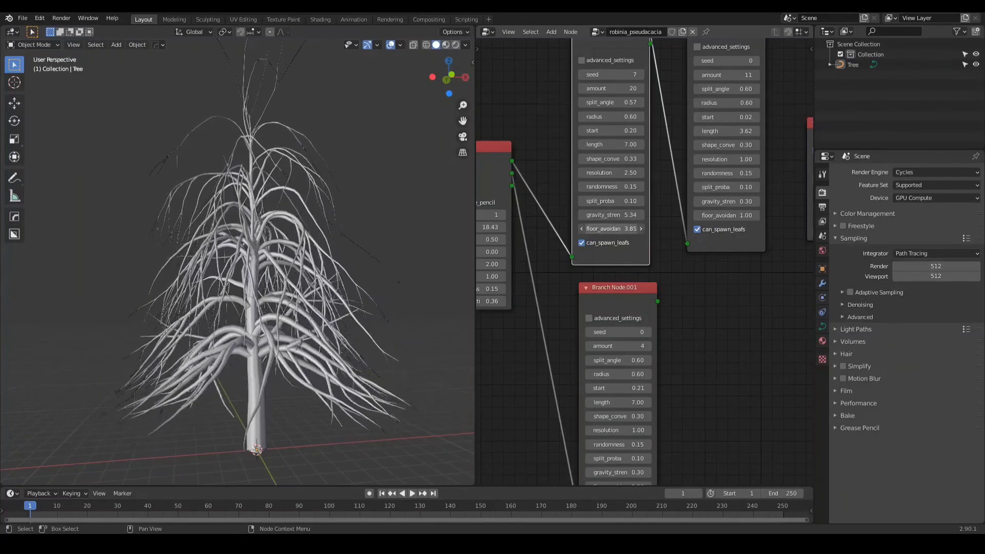
scroll(327, 369, down, 3)
middle_drag(277, 323, 260, 380)
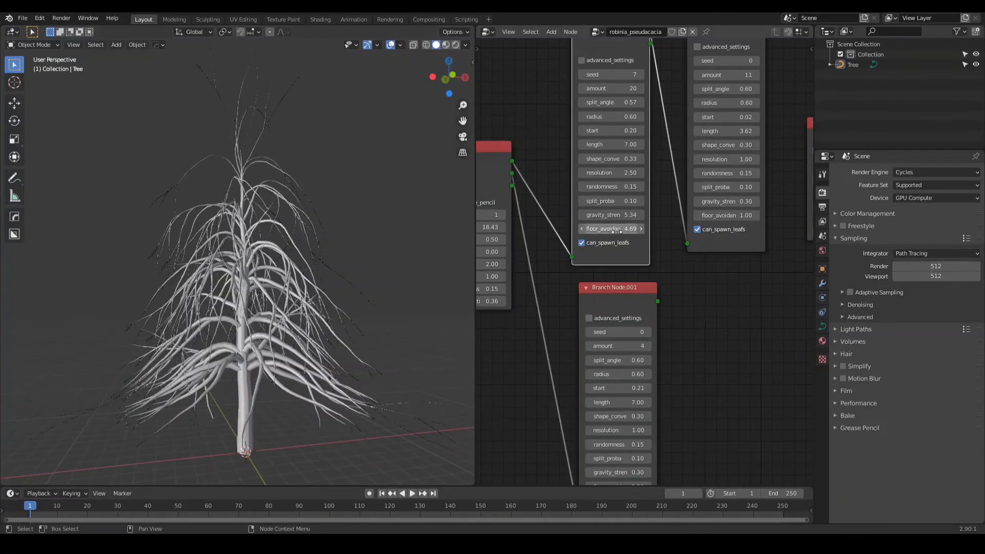
Step: Set the first Branch Node's floor_avoidance to 1.00 and gravity_strength to -0.12, and shift Branch Node.001 slightly to align beneath it
drag(616, 232, 583, 218)
scroll(257, 303, down, 1)
middle_drag(257, 302, 239, 318)
drag(607, 300, 596, 297)
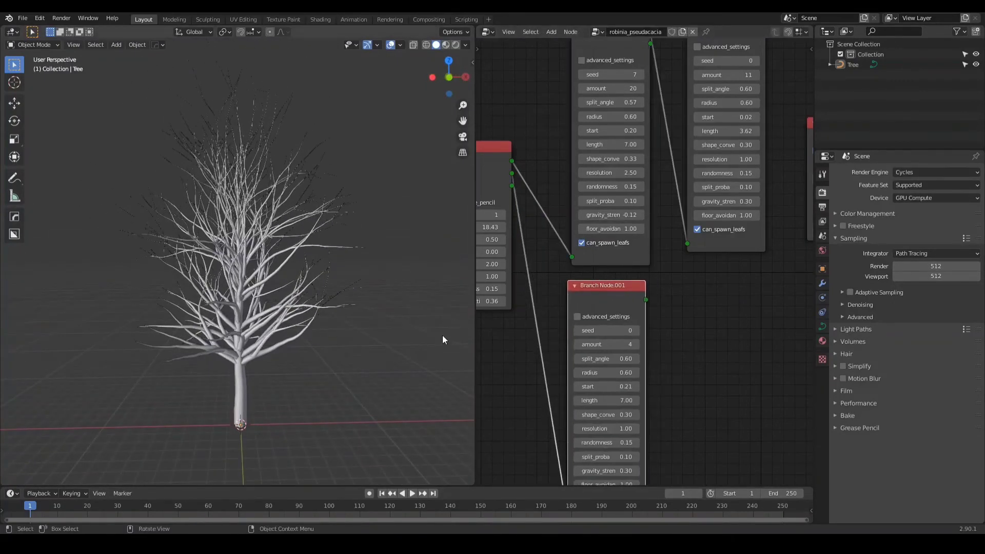
Step: Display the tree in wireframe shading and inspect its branches from several angles
key(shift+z)
mouse_move(153, 265)
middle_down()
mouse_move(169, 289)
mouse_move(200, 263)
middle_up()
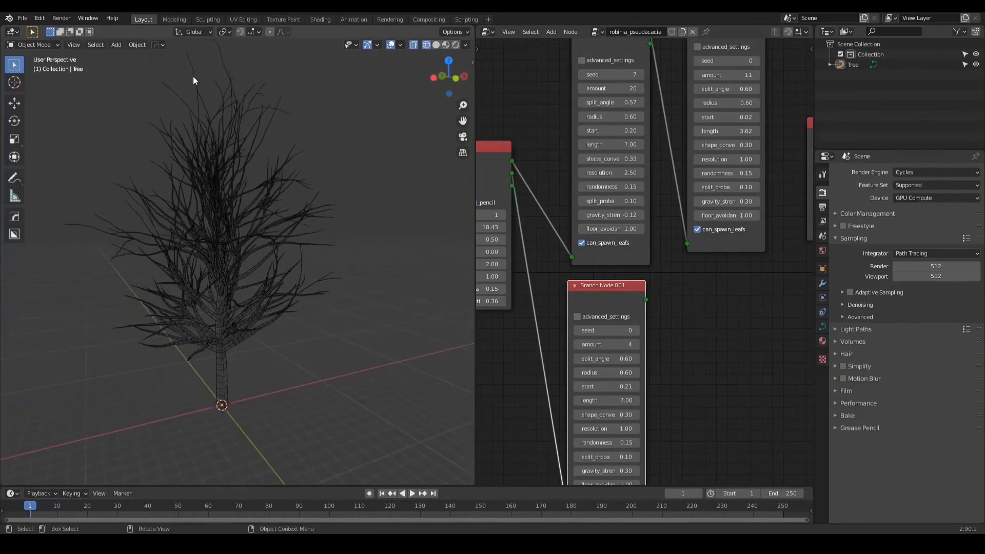
middle_drag(229, 210, 280, 239)
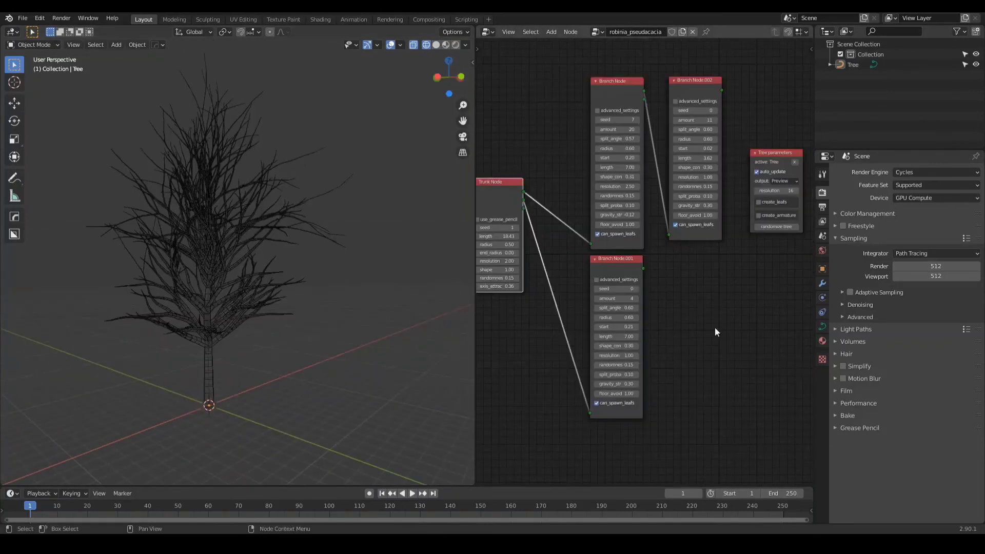
Step: Add a Roots Node directly below Branch Node.001
middle_drag(679, 316, 705, 249)
middle_drag(700, 181, 682, 186)
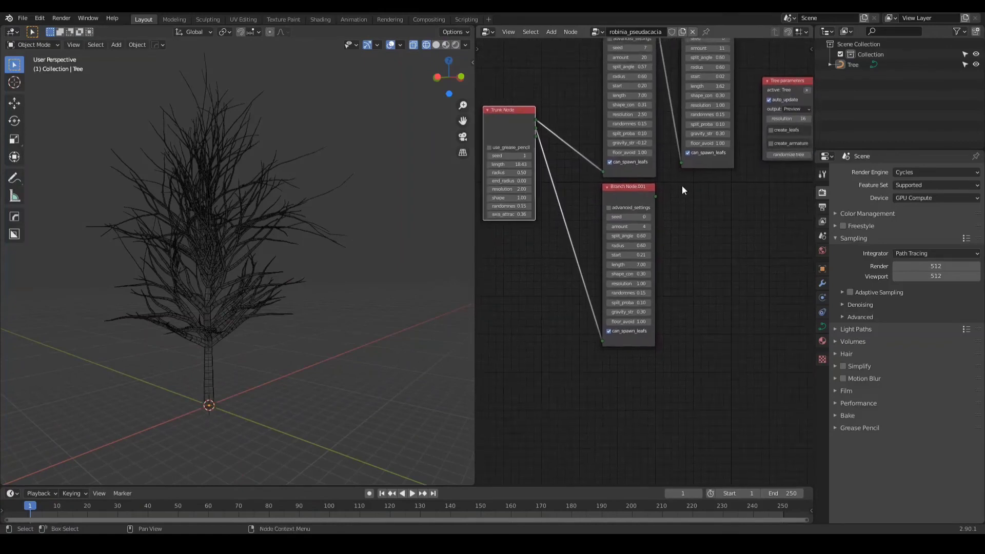
scroll(680, 185, up, 1)
key(shift+a)
mouse_move(682, 204)
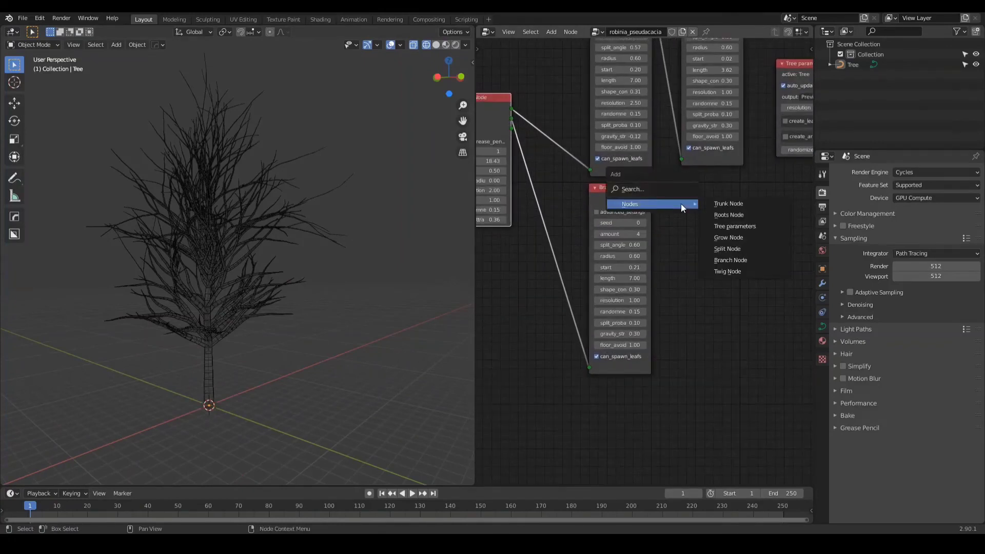
click(716, 212)
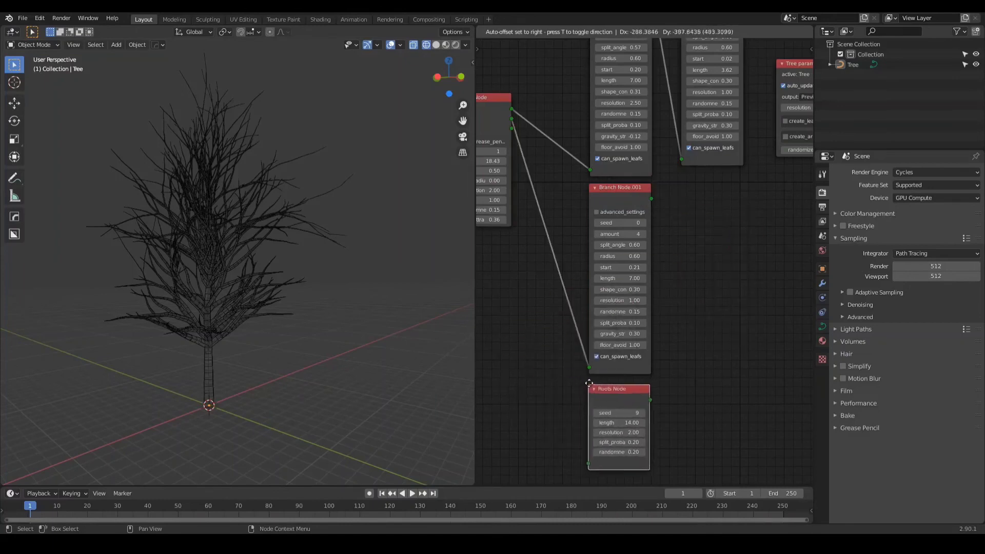
click(588, 381)
Step: Connect the Trunk Node's output to the Roots Node's input and inspect the roots below the trunk
middle_drag(553, 222, 581, 193)
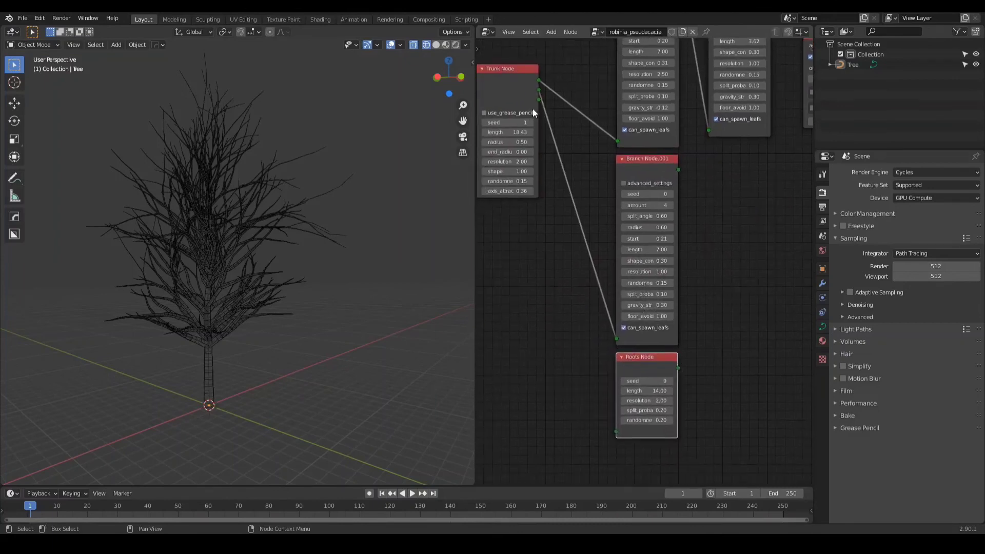
drag(539, 90, 531, 350)
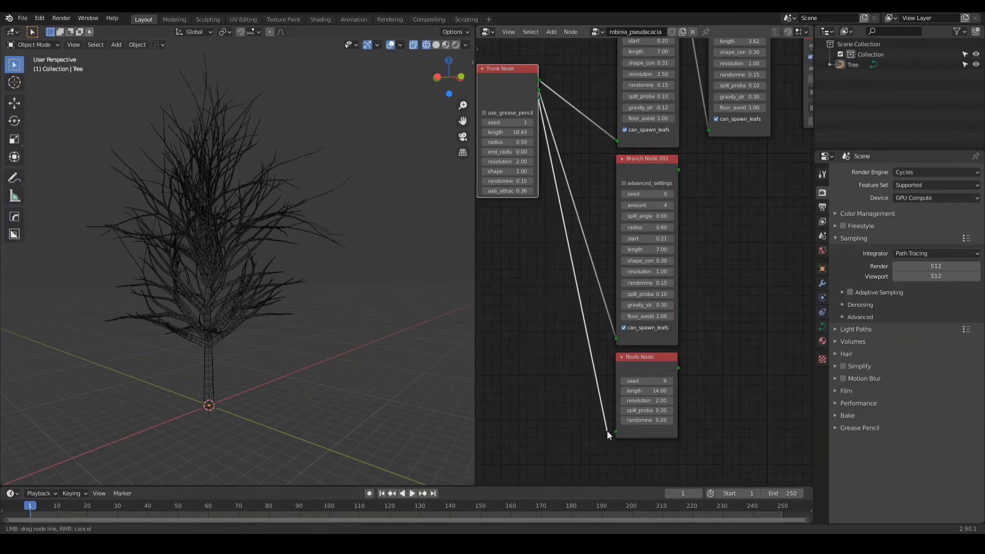
drag(608, 431, 615, 432)
middle_drag(295, 427, 86, 307)
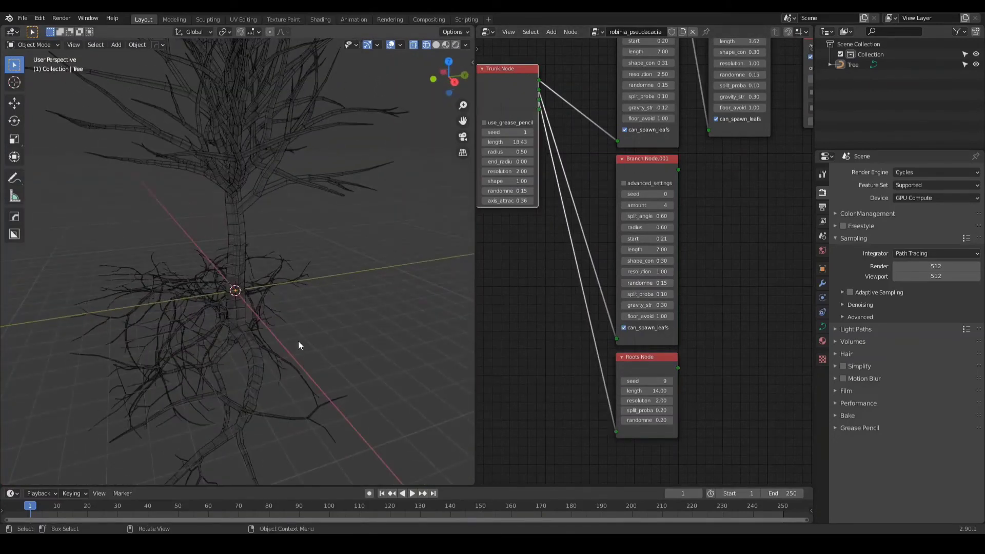
middle_drag(260, 315, 354, 300)
scroll(261, 381, up, 3)
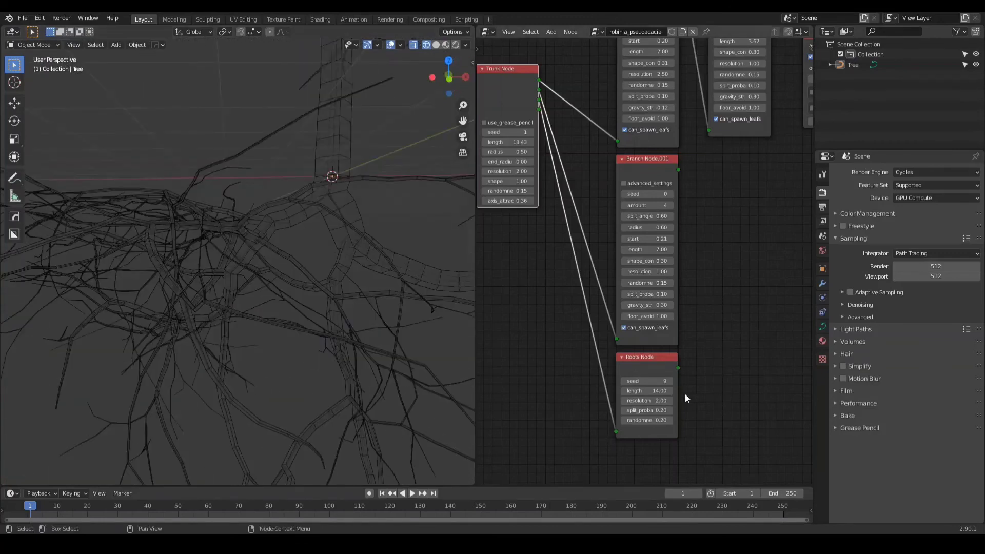
Step: Set the Roots Node's length to 7.28 and resolution to 2.96
drag(653, 391, 627, 391)
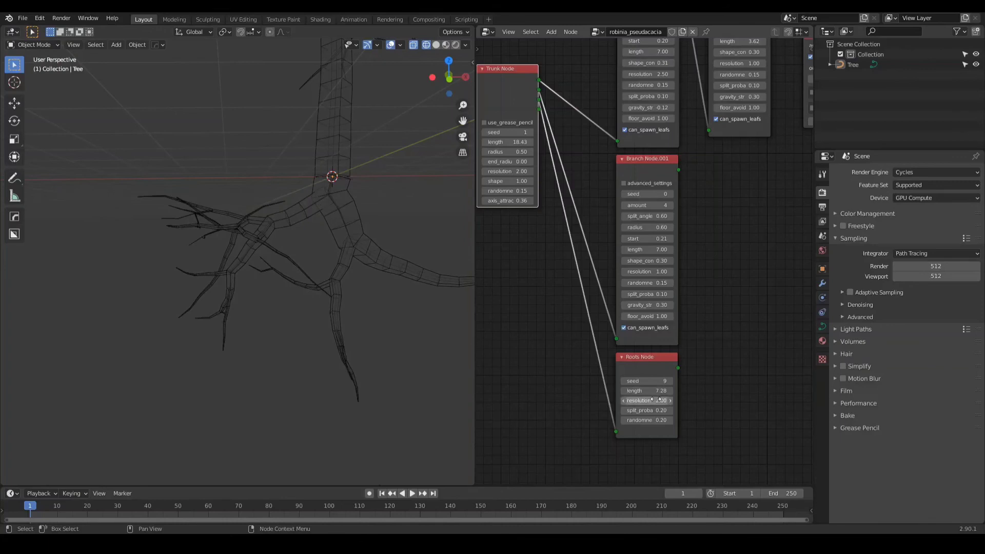
drag(648, 402, 677, 403)
scroll(222, 353, down, 3)
middle_drag(279, 253, 277, 277)
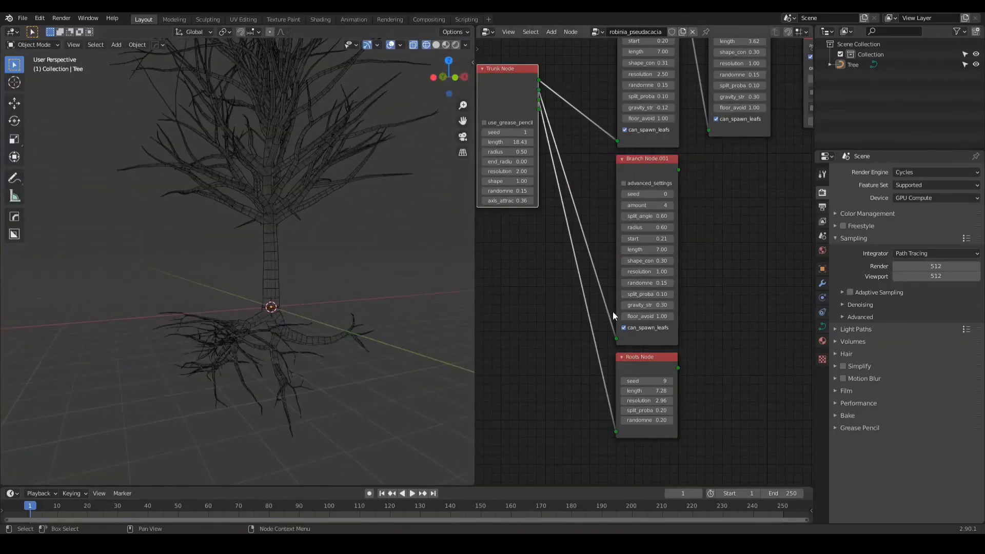
Step: Delete the Roots Node and inspect the trunk base and lowest branches
click(646, 370)
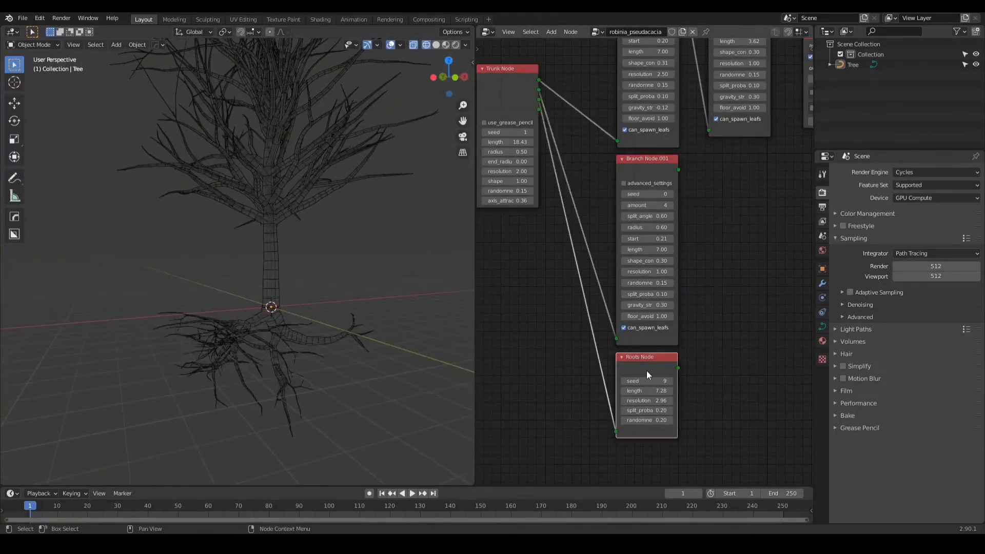
key(x)
middle_drag(337, 325, 247, 194)
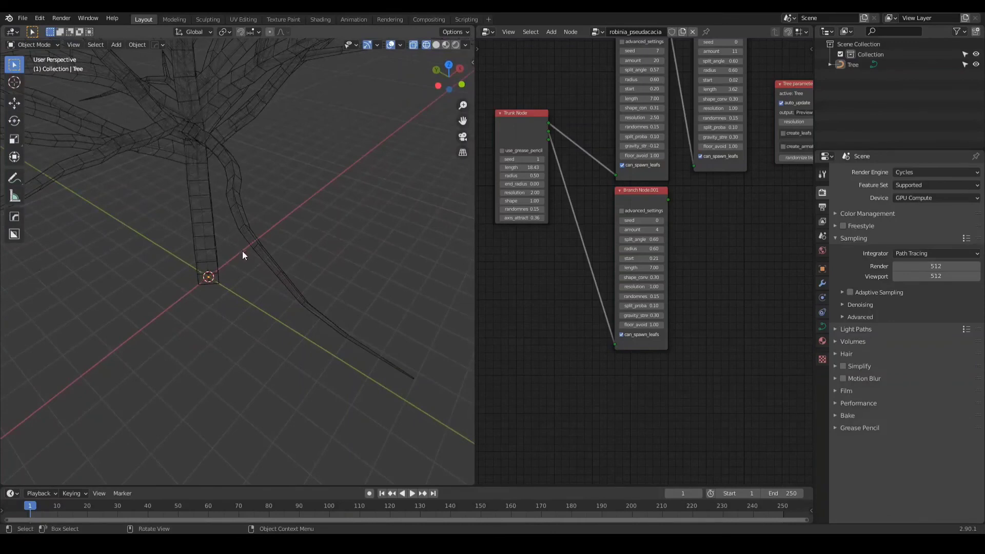
scroll(297, 402, down, 3)
middle_drag(245, 325, 251, 314)
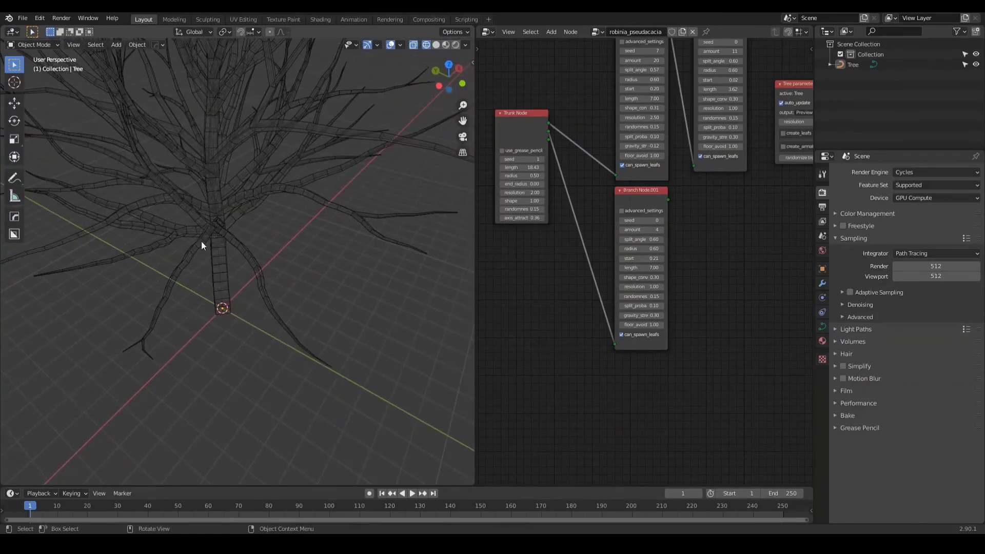
scroll(204, 245, up, 2)
Step: Set the first Branch Node's split_proba to 0.15 and check the whole tree from several angles
middle_drag(608, 164, 590, 225)
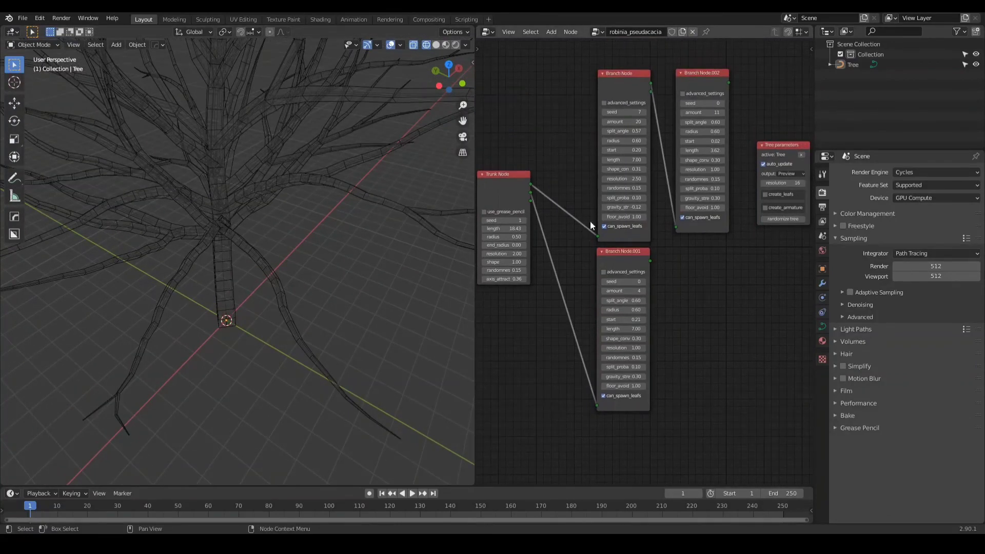
scroll(620, 206, up, 3)
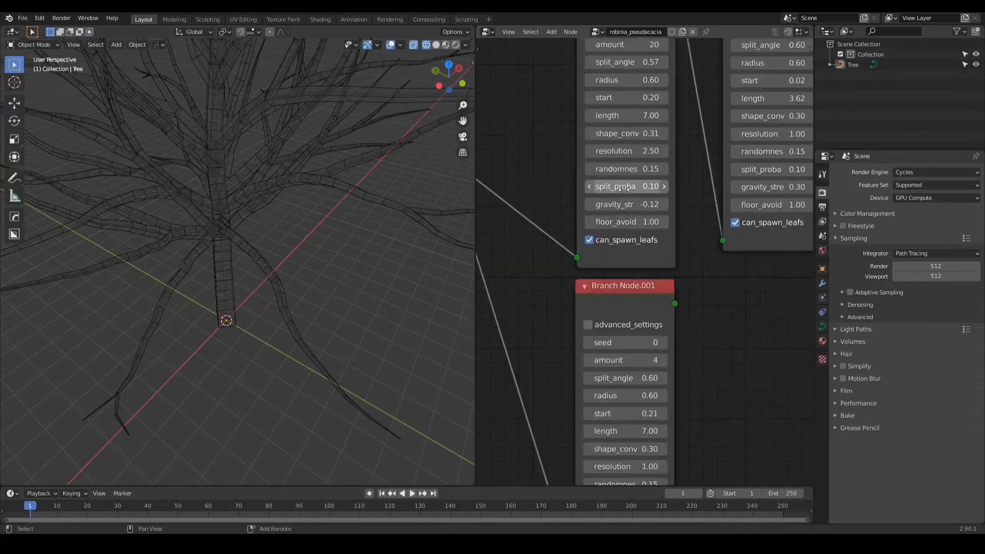
drag(623, 186, 635, 186)
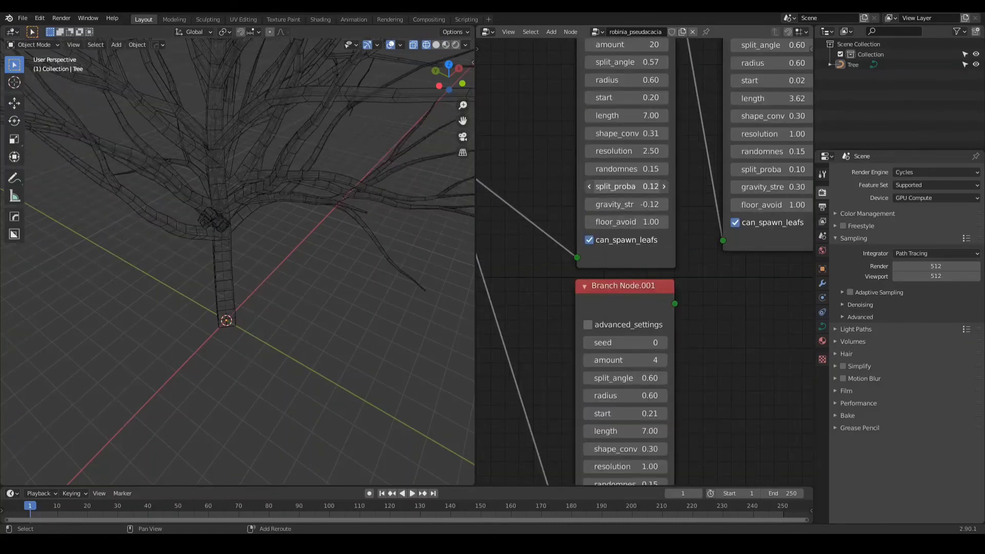
middle_drag(287, 288, 215, 273)
scroll(214, 273, down, 2)
middle_drag(295, 269, 144, 317)
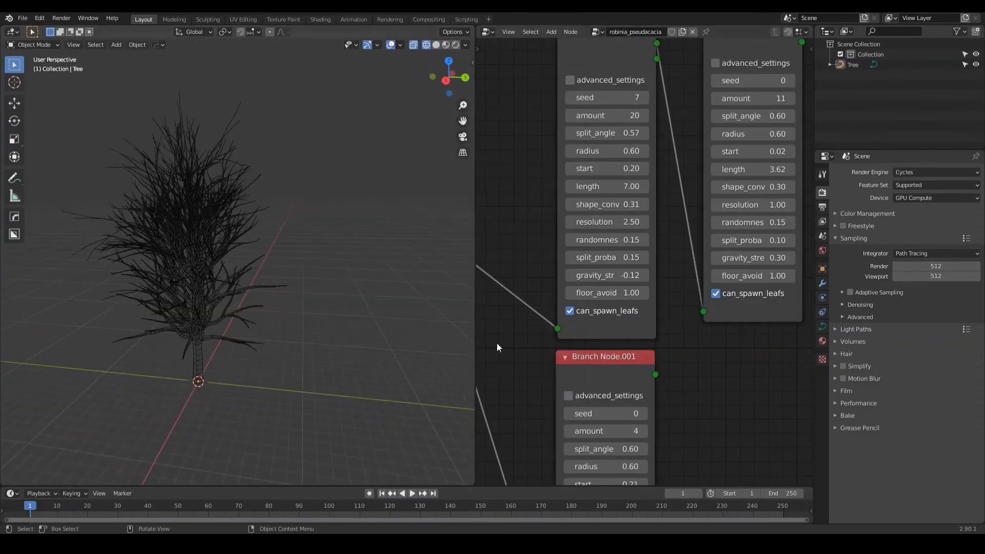
Step: Delete Branch Node.002, set the first Branch Node's start to 0.22 and check the tree's overall shape
scroll(528, 336, down, 1)
drag(704, 99, 681, 93)
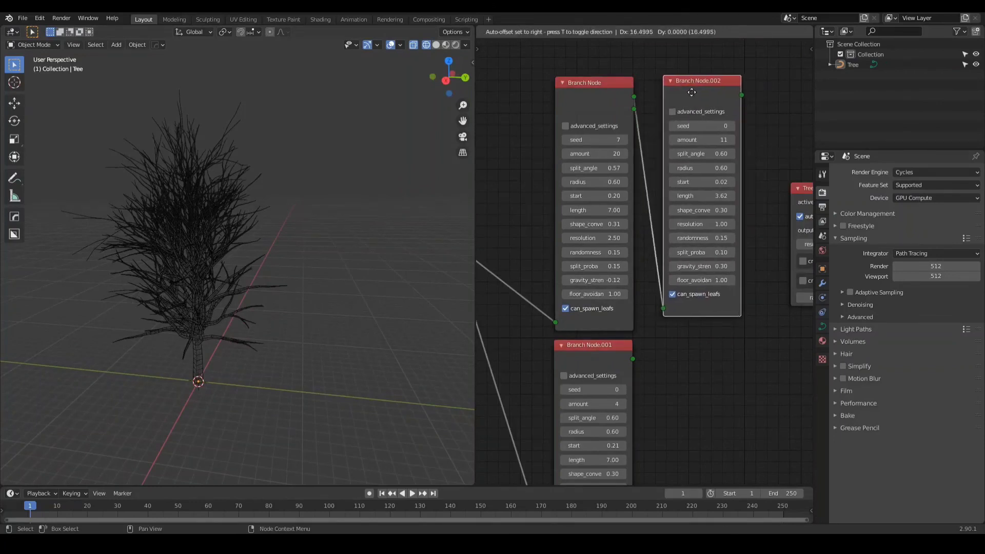
key(x)
middle_drag(325, 340, 228, 246)
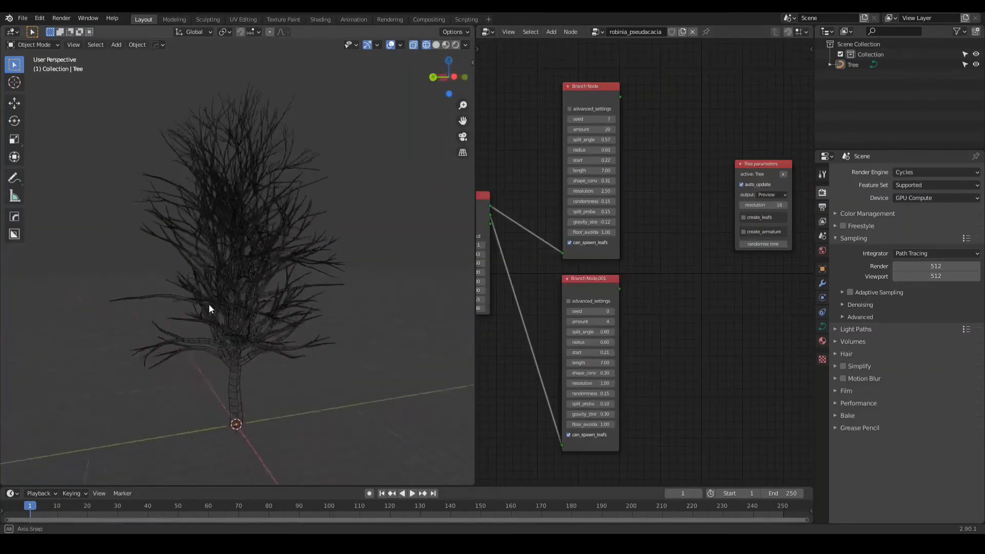
middle_drag(209, 305, 182, 307)
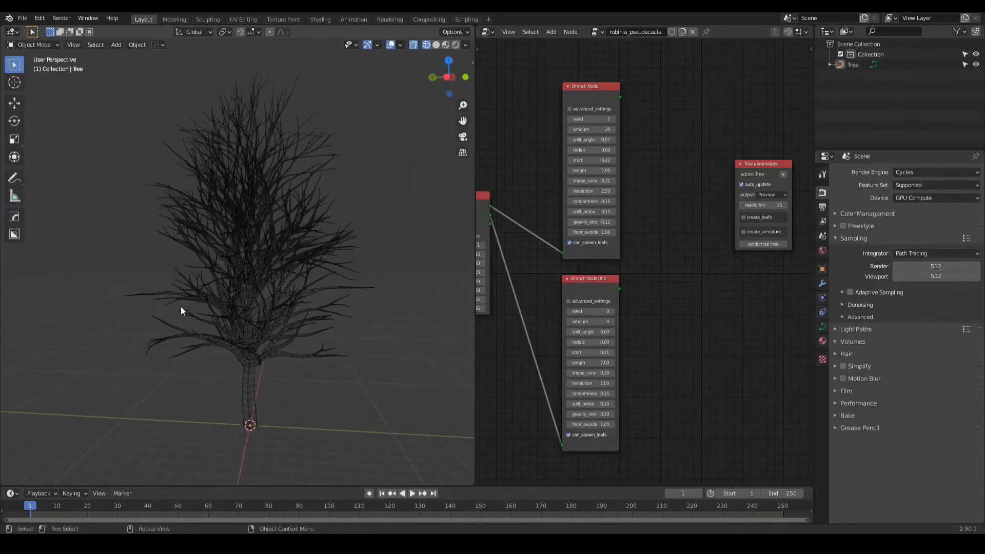